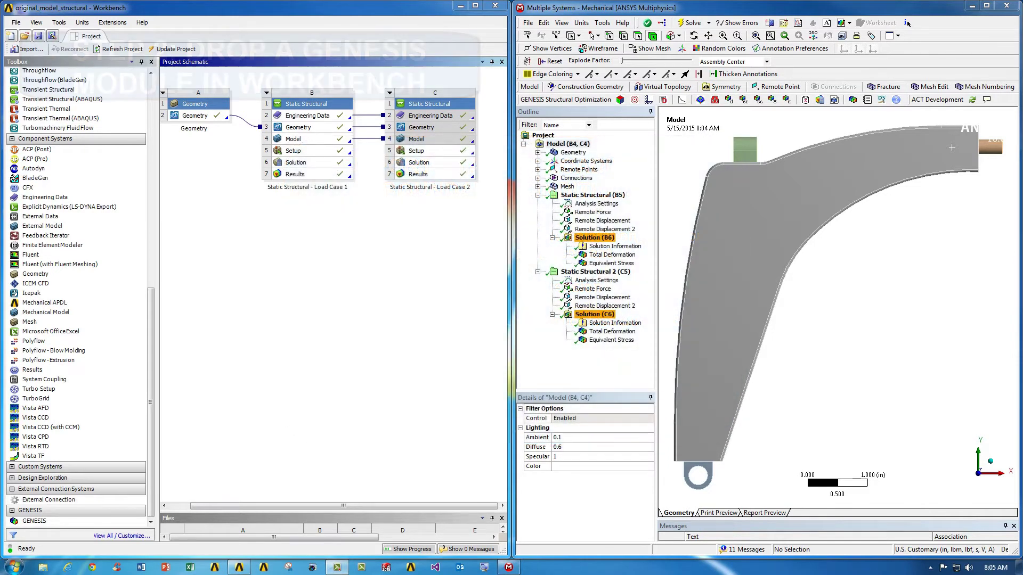
- Add a GENESIS system to the project schematic, sharing the engineering data, geometry and model of Static Structural - Load Case 2
{"action": "left_click", "coordinate": [103, 521]}
{"action": "left_click_drag", "start_coordinate": [88, 526], "coordinate": [421, 145]}
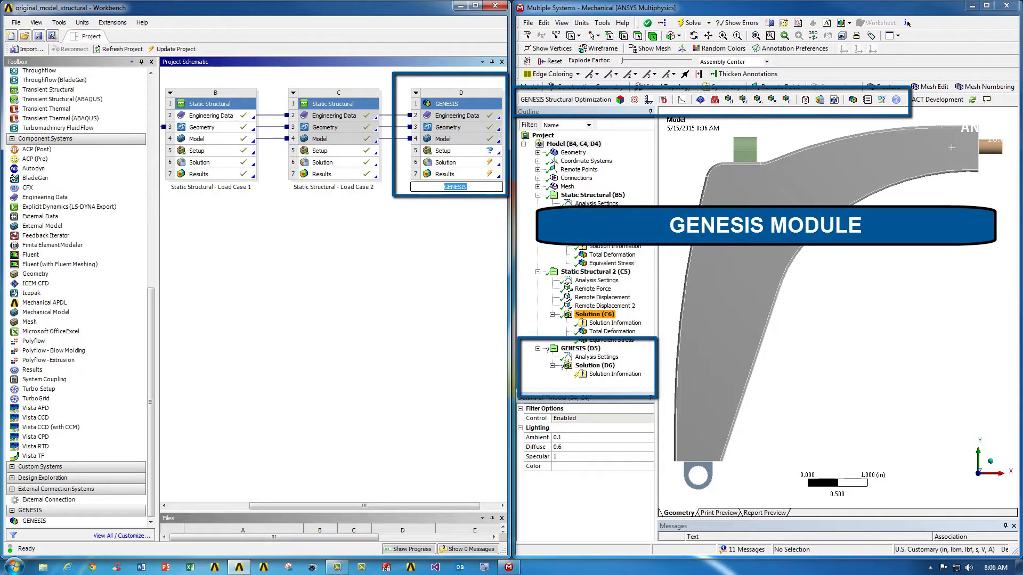
{"action": "key", "text": "Return"}
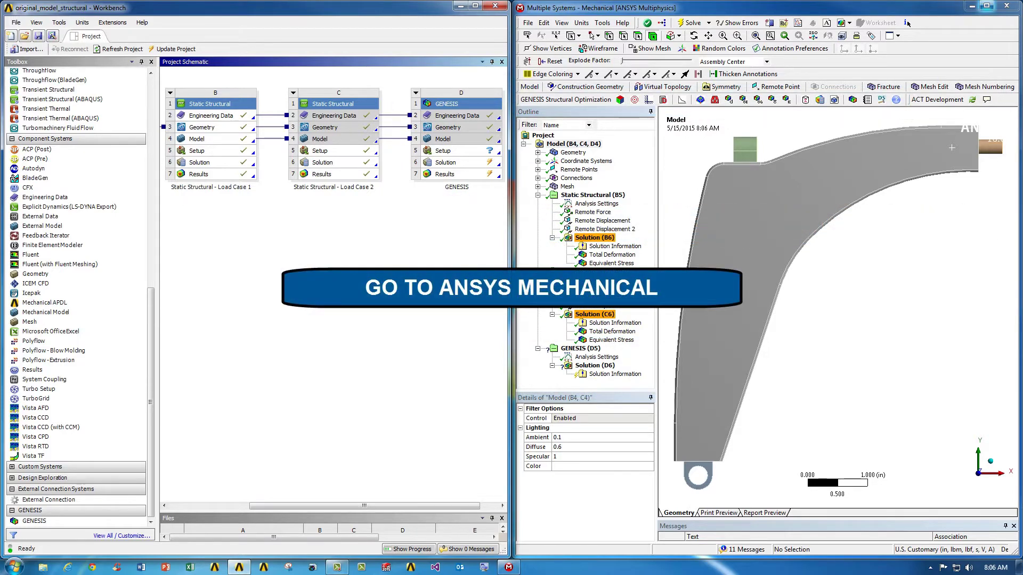
- In the maximized Mechanical window, insert Topology Regions under GENESIS (D5) and scope it to the large gray arm body
{"action": "left_click", "coordinate": [986, 6]}
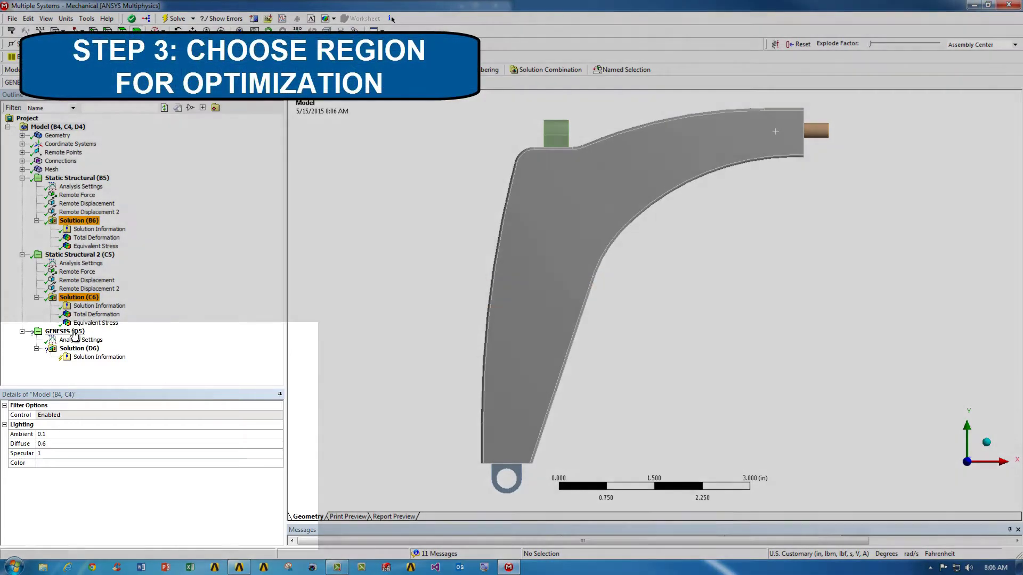
{"action": "right_click", "coordinate": [64, 331]}
{"action": "mouse_move", "coordinate": [97, 341]}
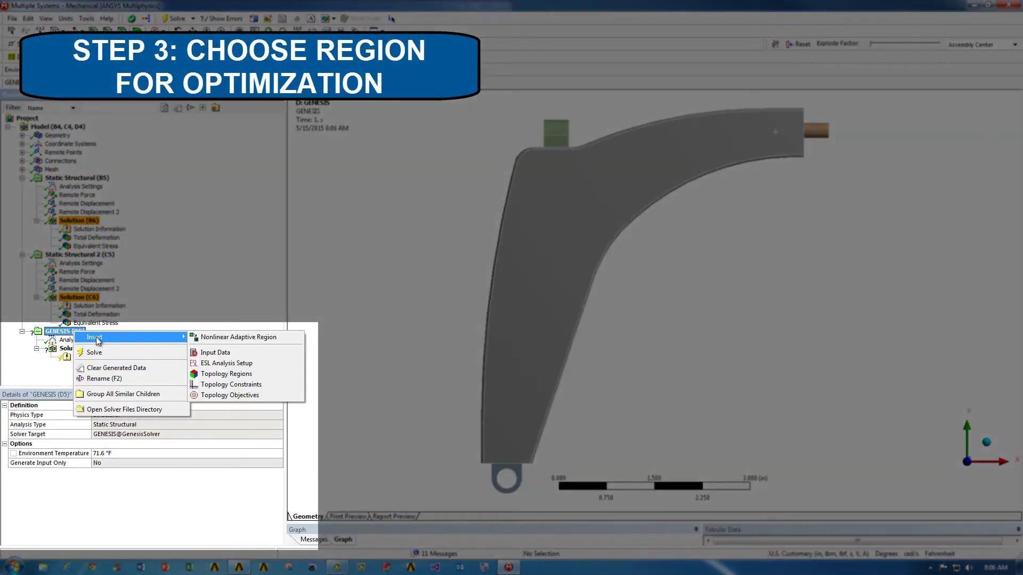
{"action": "left_click", "coordinate": [224, 374]}
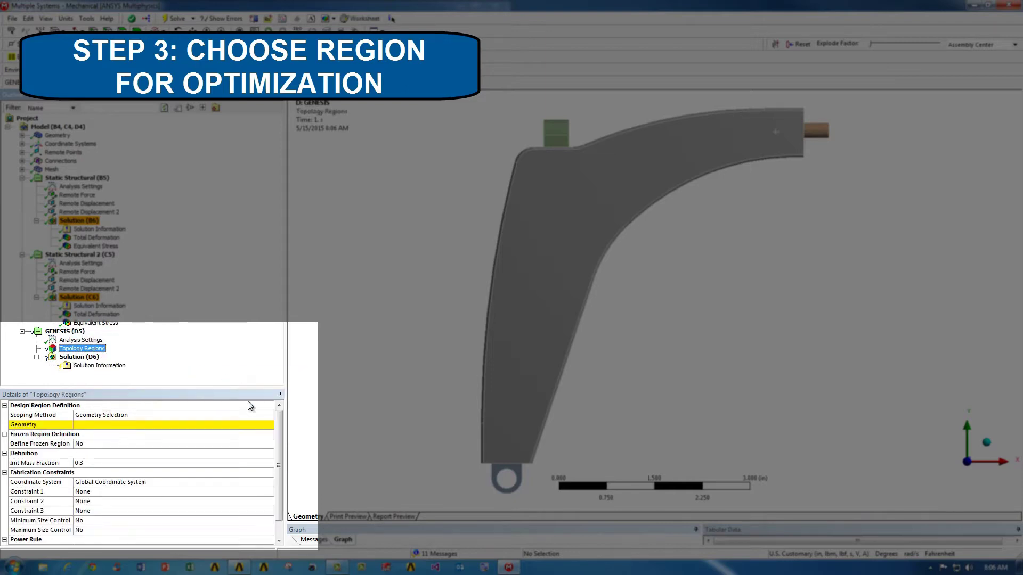
{"action": "left_click", "coordinate": [264, 425]}
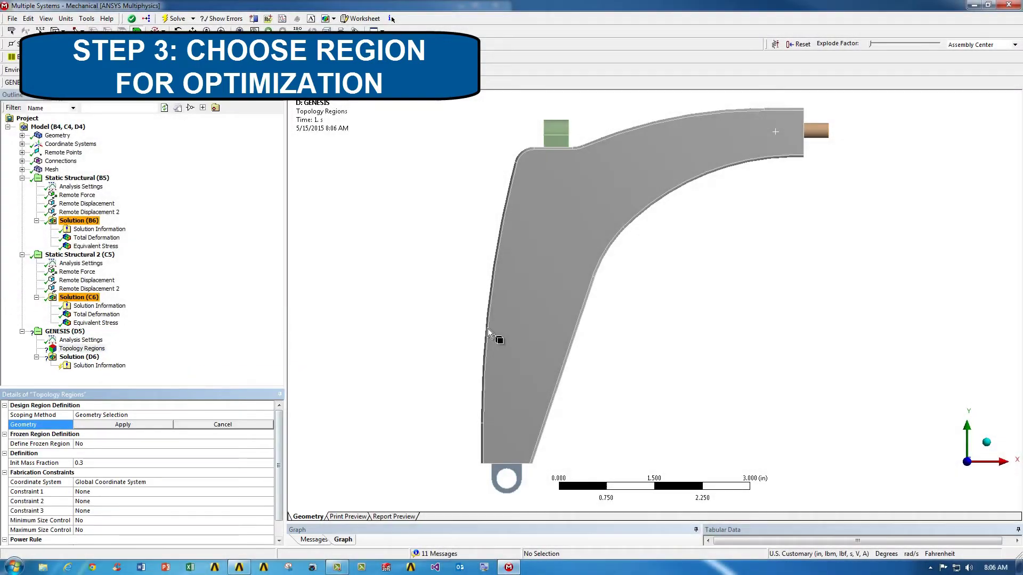
{"action": "left_click", "coordinate": [510, 325]}
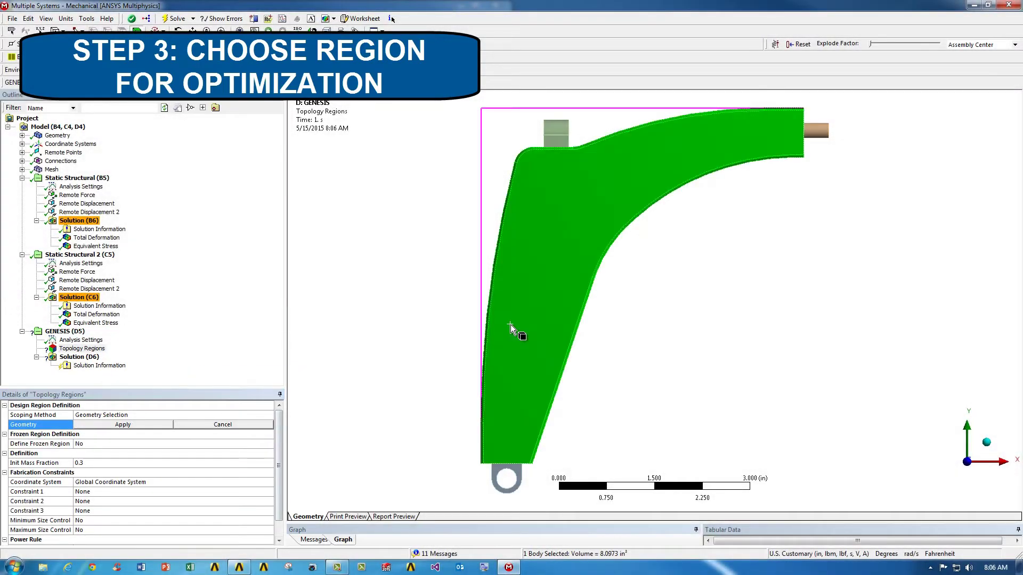
{"action": "left_click", "coordinate": [128, 426]}
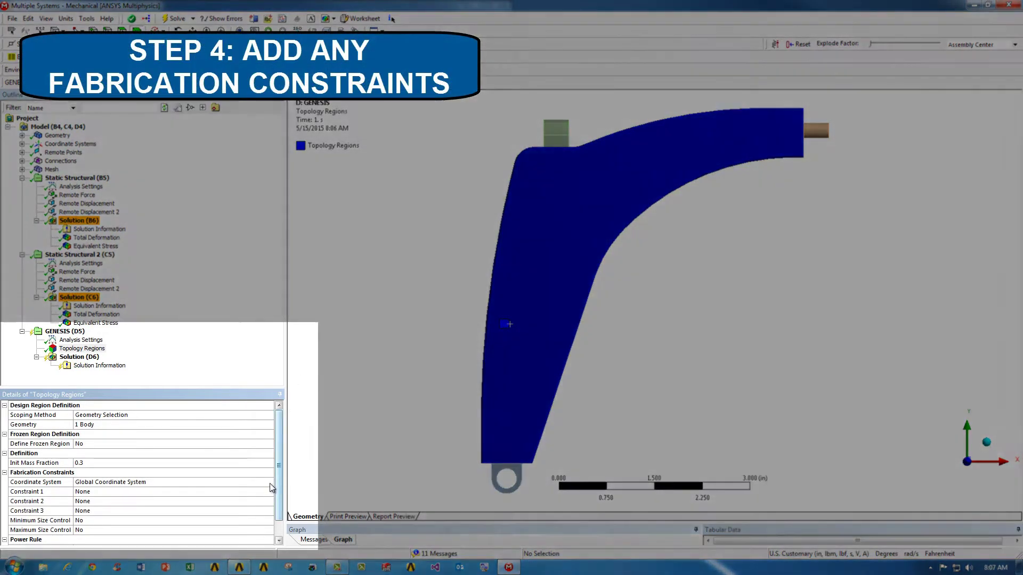
- Set the topology region's fabrication coordinate system to Coordinate System and Constraint 1 to F0Z : Fill Z axis (plane to + and -)
{"action": "left_click", "coordinate": [270, 483]}
{"action": "left_click", "coordinate": [268, 484]}
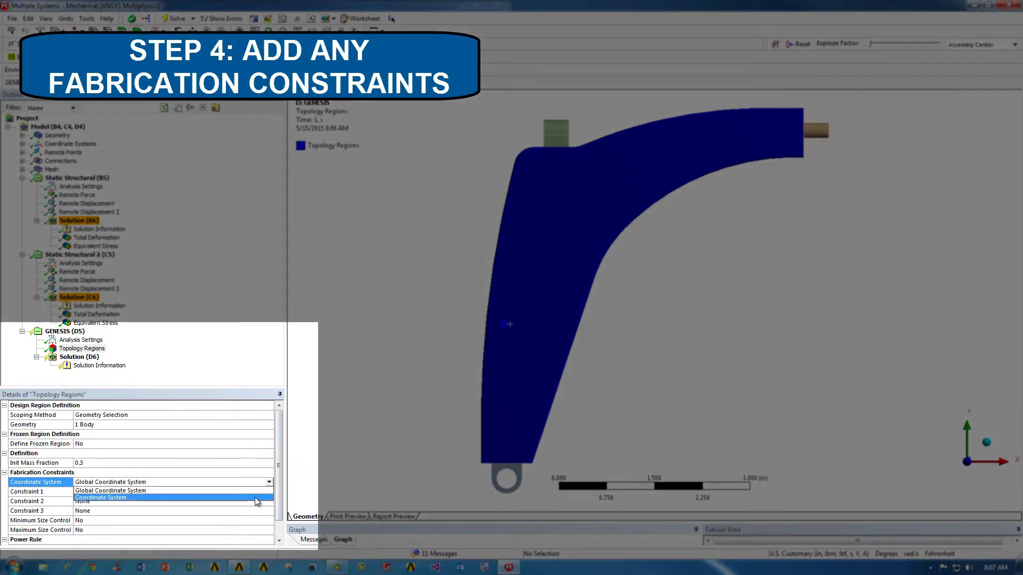
{"action": "left_click", "coordinate": [258, 499]}
{"action": "left_click", "coordinate": [269, 492]}
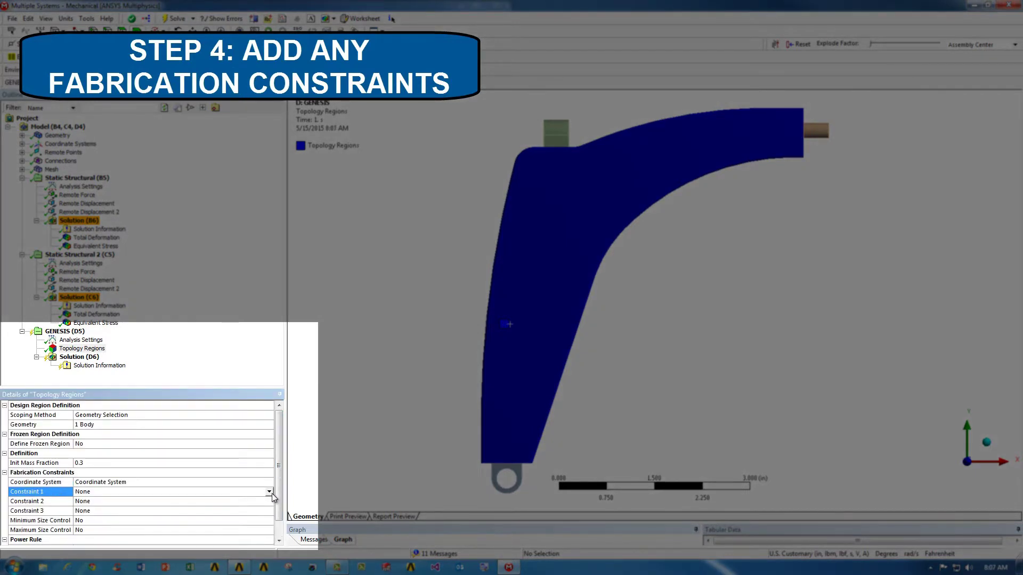
{"action": "left_click", "coordinate": [270, 492]}
{"action": "left_click_drag", "start_coordinate": [270, 509], "coordinate": [270, 515]}
{"action": "left_click", "coordinate": [238, 535]}
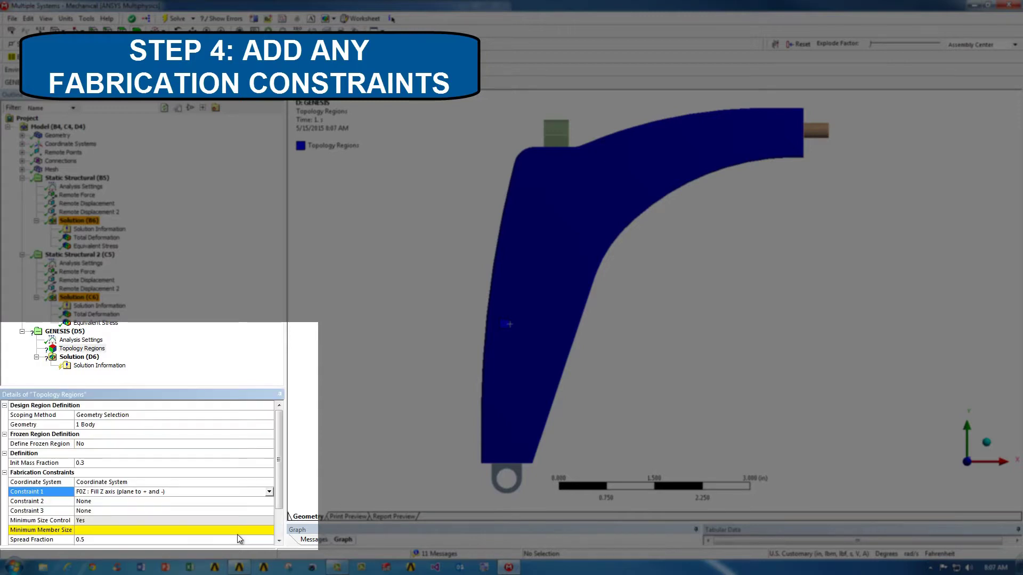
- Set the topology region's minimum member size to 0.15 in
{"action": "left_click", "coordinate": [237, 531]}
{"action": "type", "text": "0.15"}
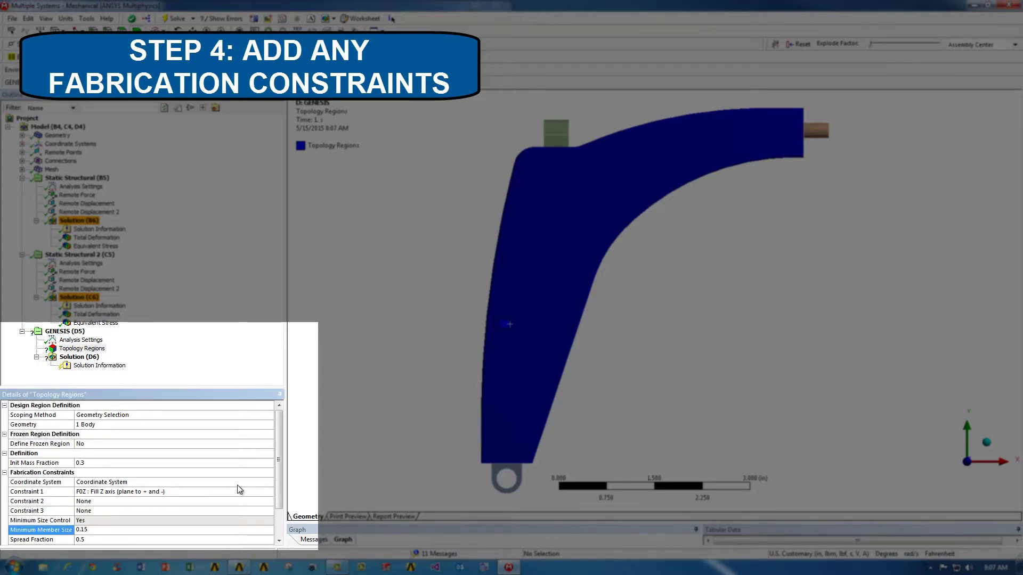
{"action": "left_click", "coordinate": [247, 331]}
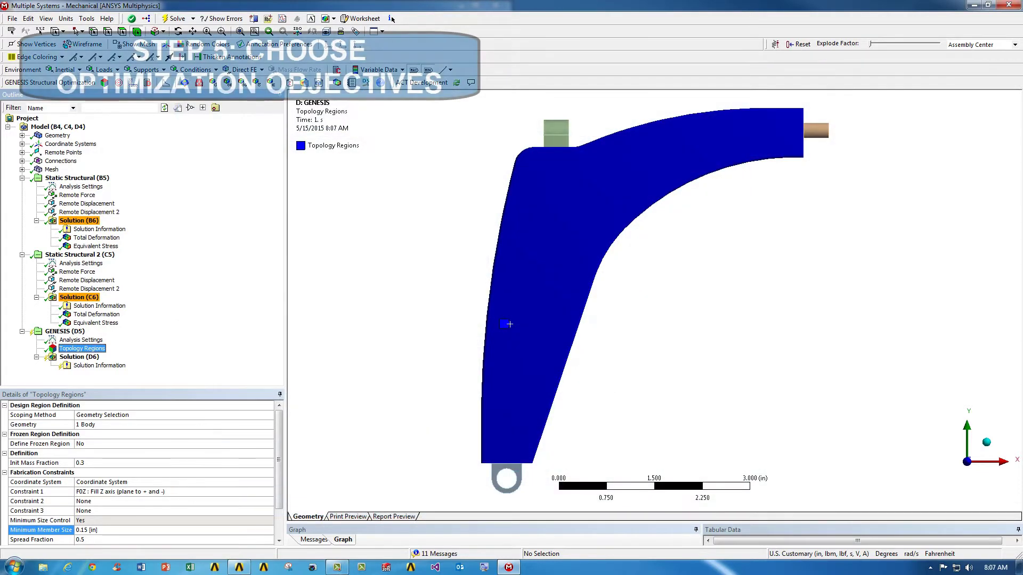
- Insert Topology Objectives under GENESIS (D5) with Mass Fraction as the response type
{"action": "left_click", "coordinate": [82, 332]}
{"action": "right_click", "coordinate": [83, 333]}
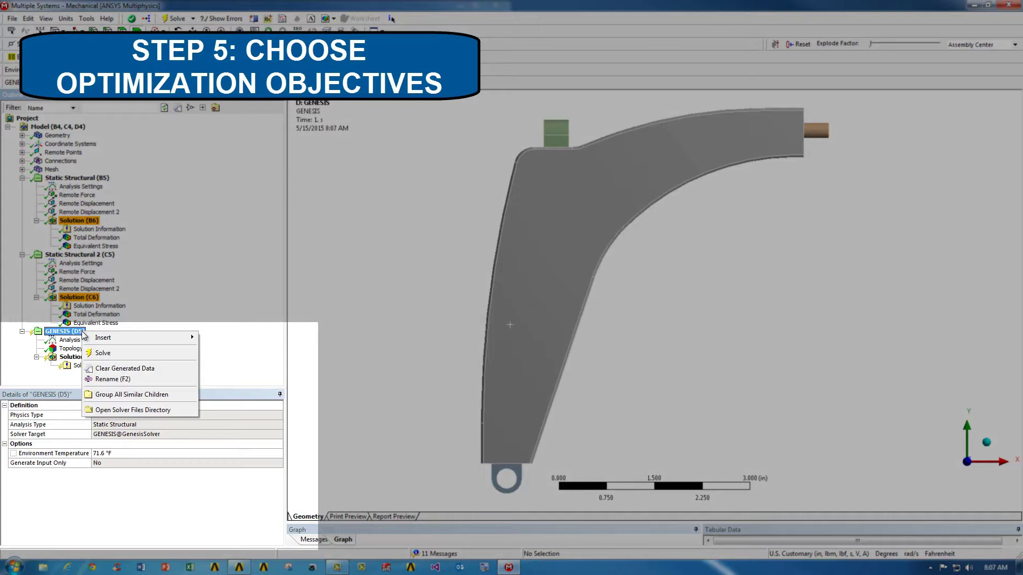
{"action": "mouse_move", "coordinate": [122, 338]}
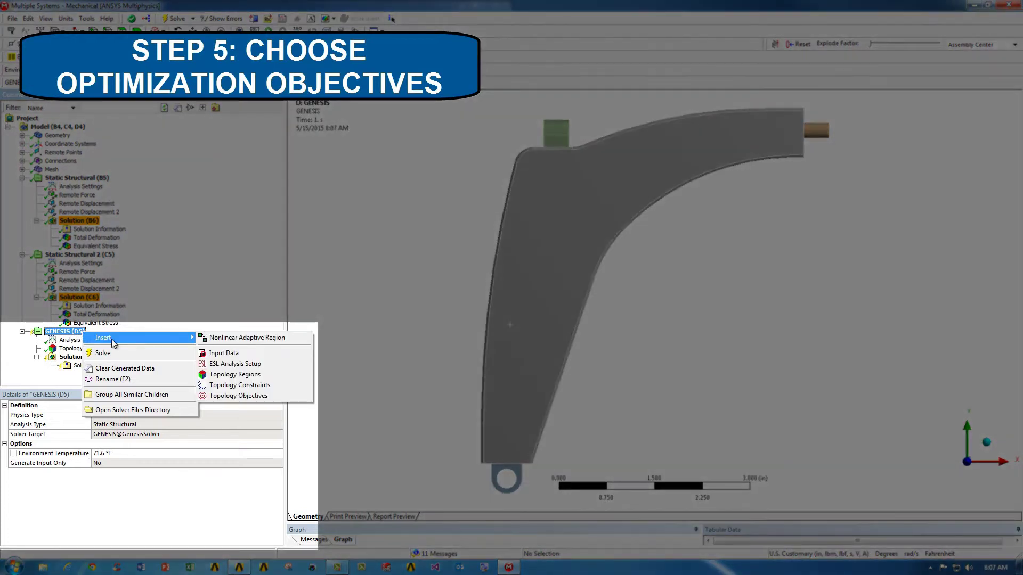
{"action": "left_click", "coordinate": [252, 397]}
{"action": "left_click", "coordinate": [279, 417]}
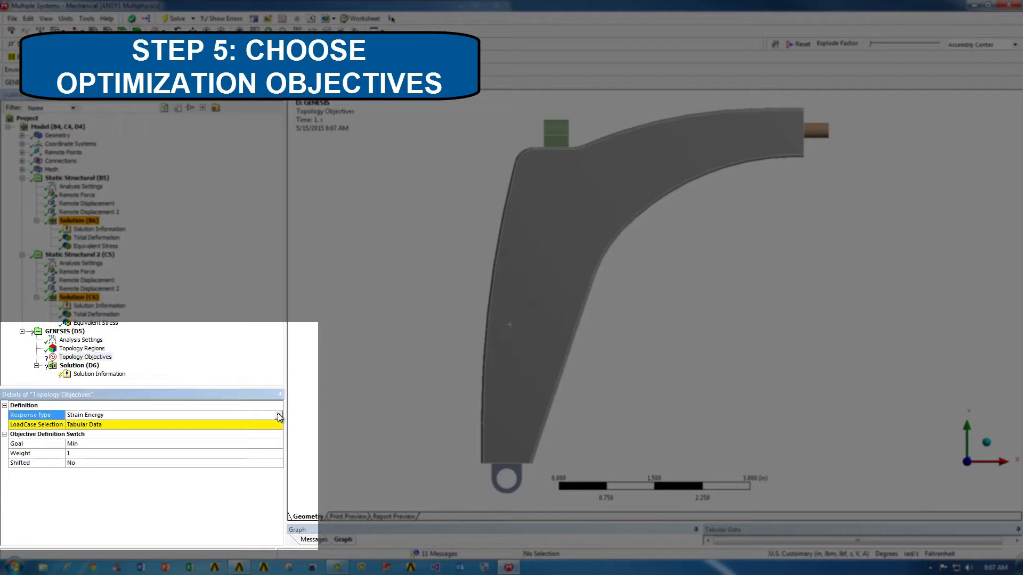
{"action": "left_click", "coordinate": [280, 417]}
{"action": "left_click", "coordinate": [262, 437]}
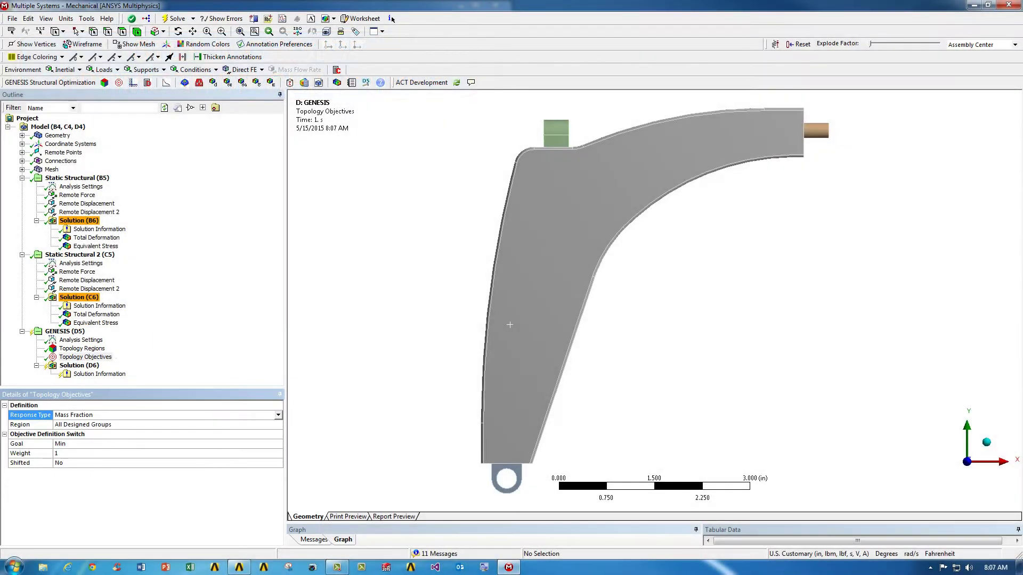
- Insert Topology Constraints under GENESIS (D5) with Displacement as the response type
{"action": "right_click", "coordinate": [81, 332]}
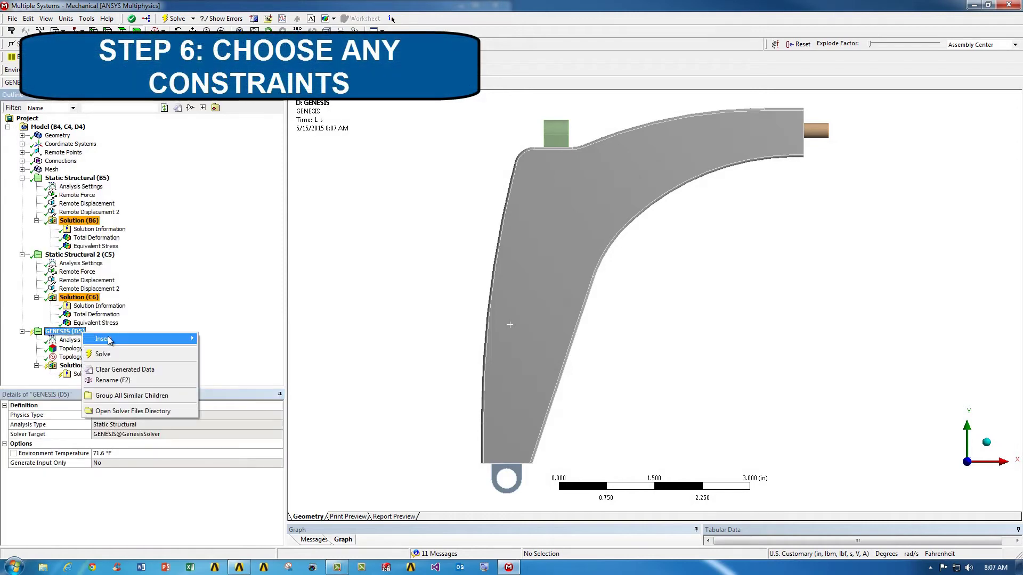
{"action": "mouse_move", "coordinate": [108, 340]}
{"action": "left_click", "coordinate": [235, 380]}
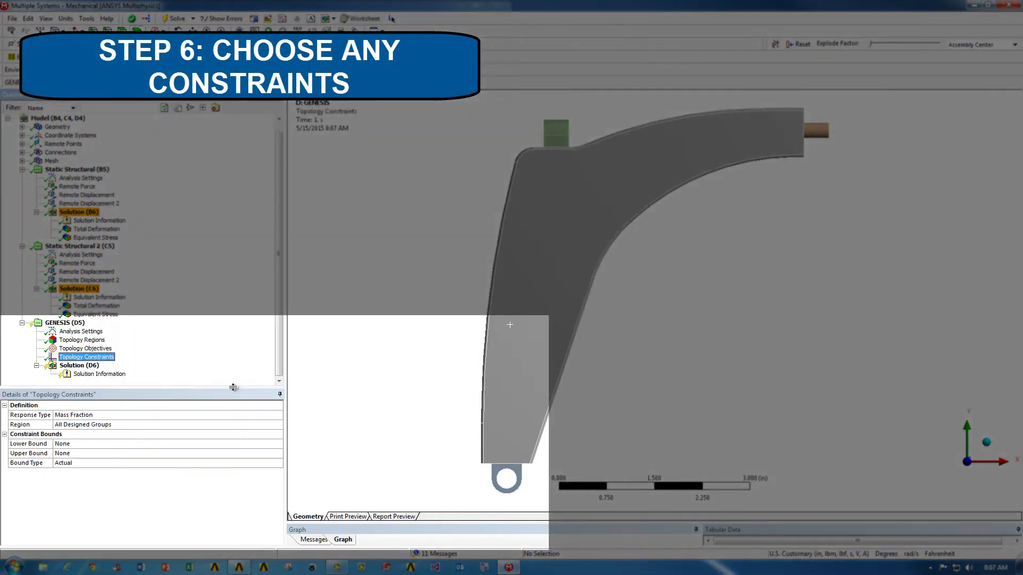
{"action": "left_click", "coordinate": [276, 415]}
{"action": "left_click", "coordinate": [277, 415]}
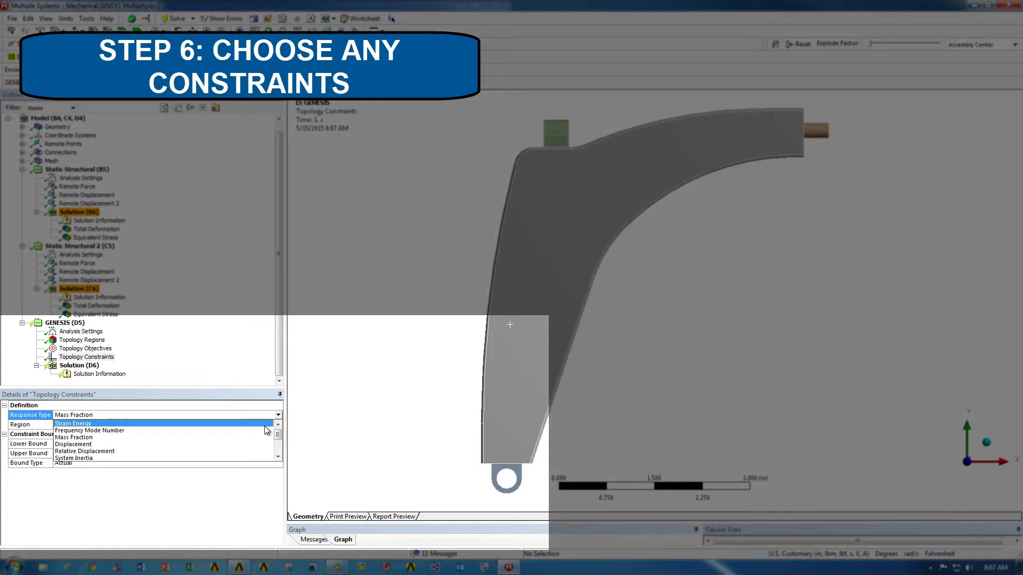
{"action": "left_click", "coordinate": [254, 445]}
- Define the displacement constraint's grid selection by remote point, using Remote Point 2
{"action": "left_click", "coordinate": [275, 425]}
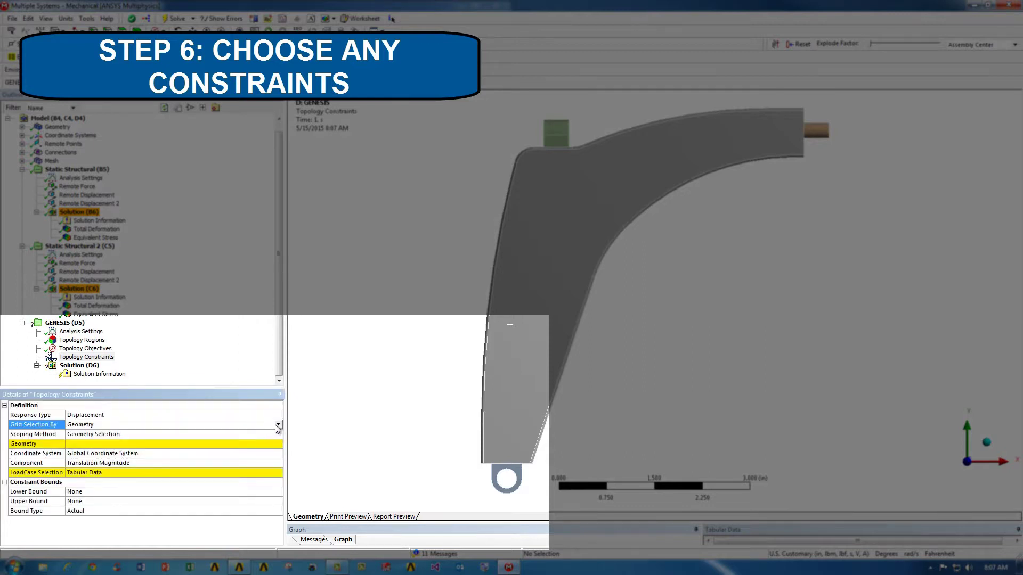
{"action": "left_click", "coordinate": [278, 425]}
{"action": "left_click", "coordinate": [267, 441]}
{"action": "left_click", "coordinate": [276, 435]}
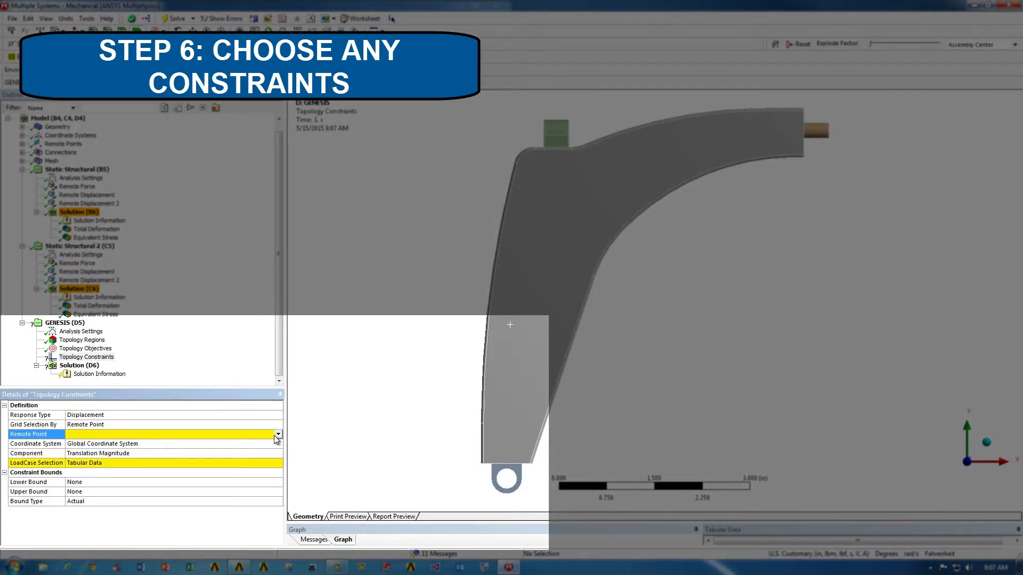
{"action": "left_click", "coordinate": [278, 435]}
{"action": "left_click", "coordinate": [261, 450]}
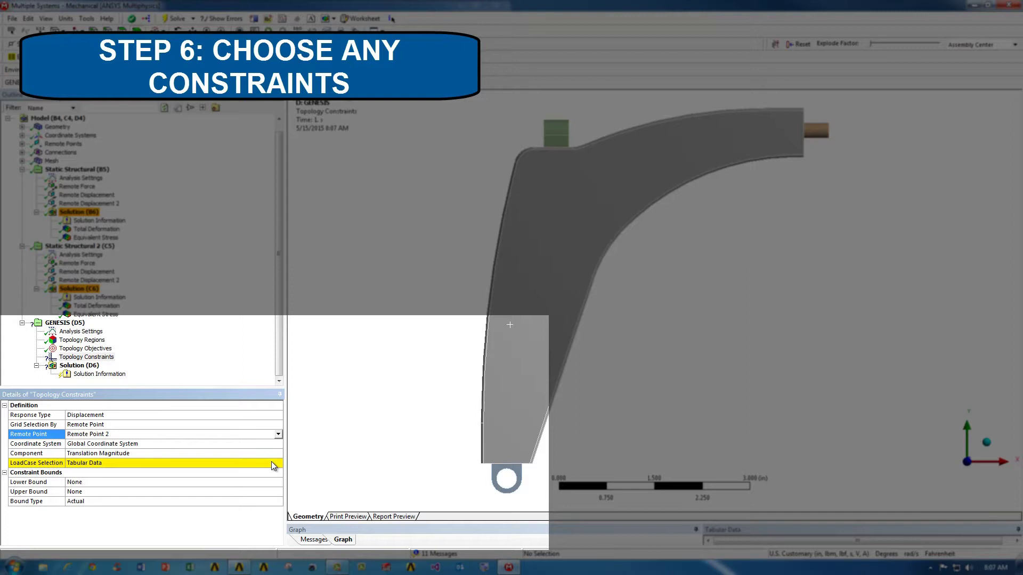
- Apply the displacement constraint to load case 1 only, with selection Yes for load case 1 and No for load case 2
{"action": "left_click", "coordinate": [272, 466]}
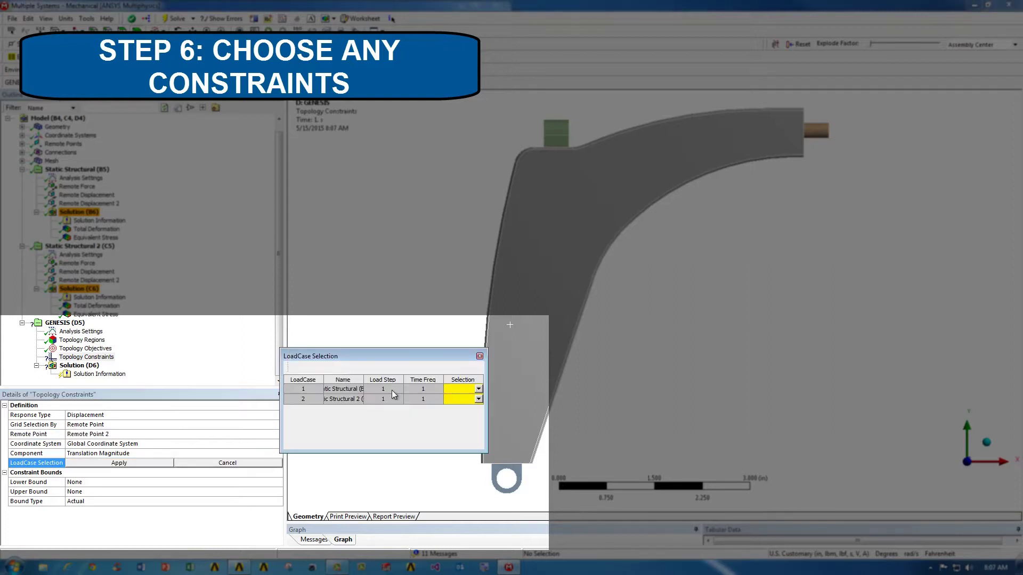
{"action": "left_click", "coordinate": [477, 390]}
{"action": "left_click", "coordinate": [453, 398]}
{"action": "left_click", "coordinate": [478, 399]}
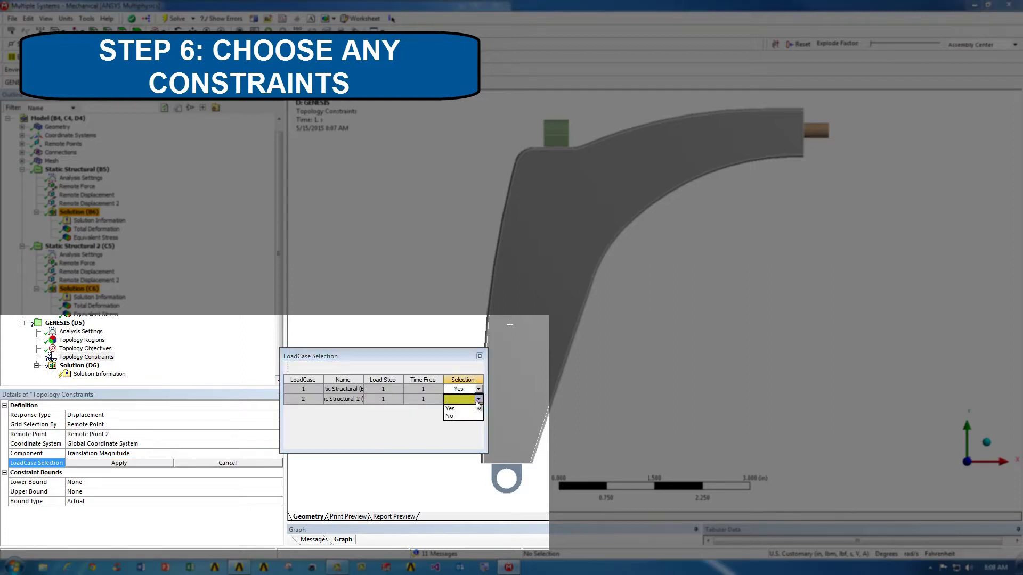
{"action": "left_click", "coordinate": [467, 417]}
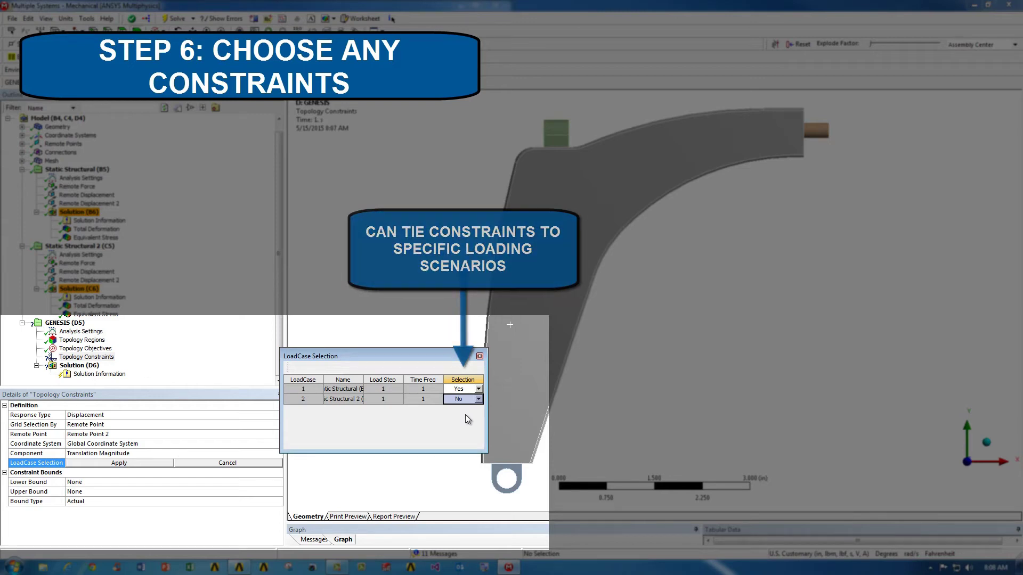
{"action": "left_click", "coordinate": [152, 464]}
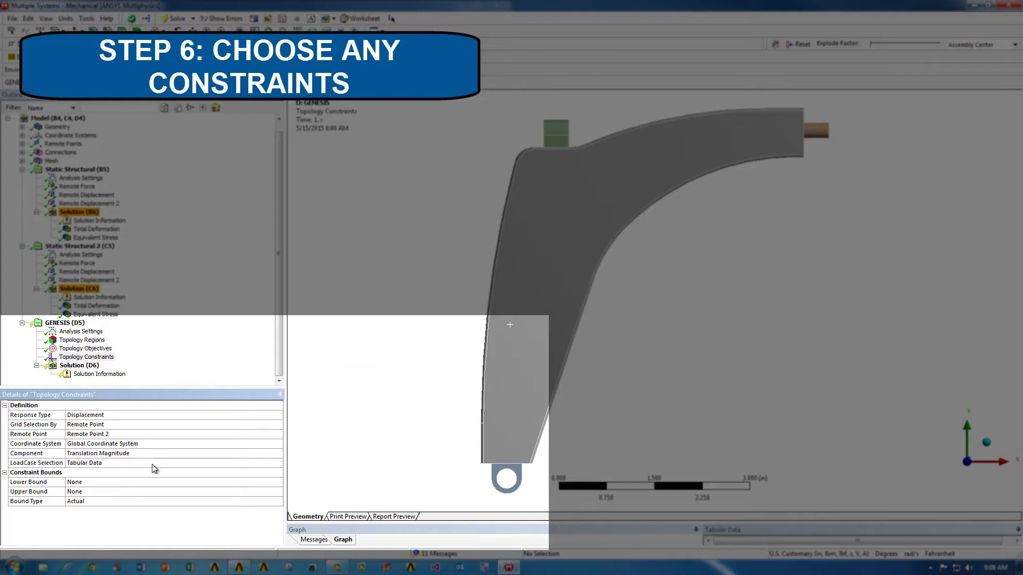
- Set the displacement constraint's upper bound to 1.2
{"action": "left_click", "coordinate": [237, 492]}
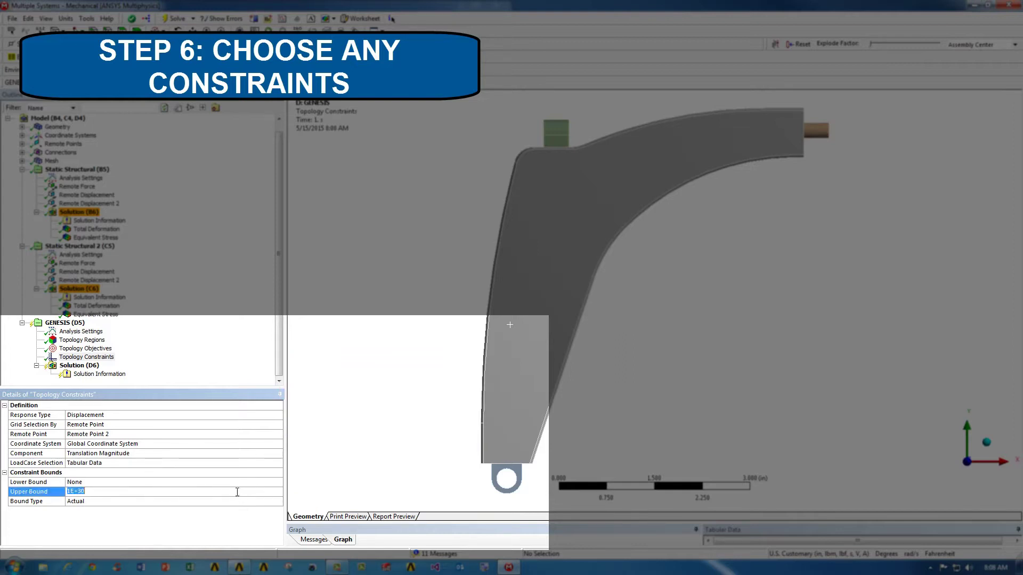
{"action": "type", "text": "1.2"}
{"action": "left_click", "coordinate": [233, 341]}
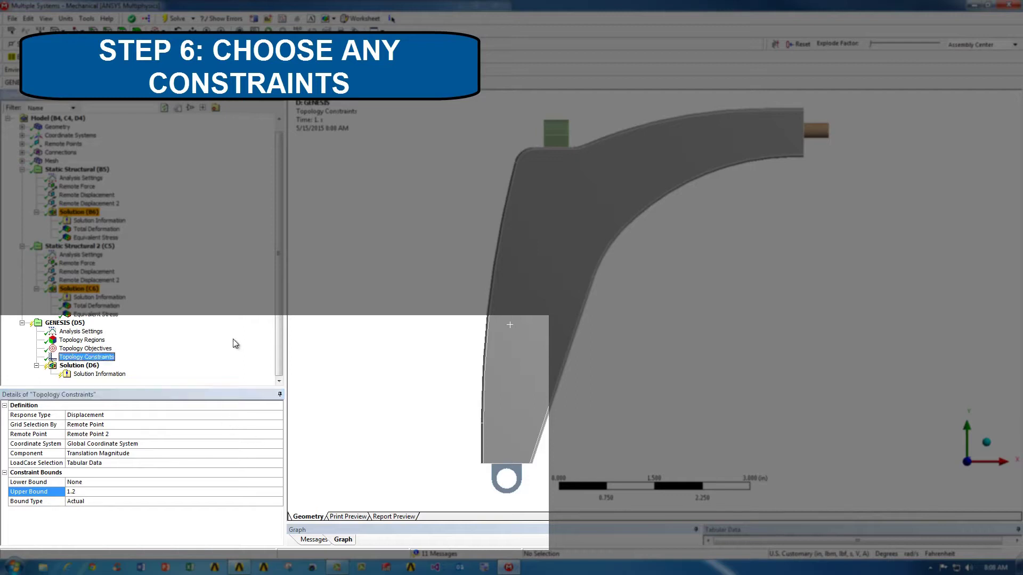
- Insert a second Topology Constraints object under GENESIS (D5) with Displacement as the response type
{"action": "right_click", "coordinate": [78, 323]}
{"action": "mouse_move", "coordinate": [113, 331]}
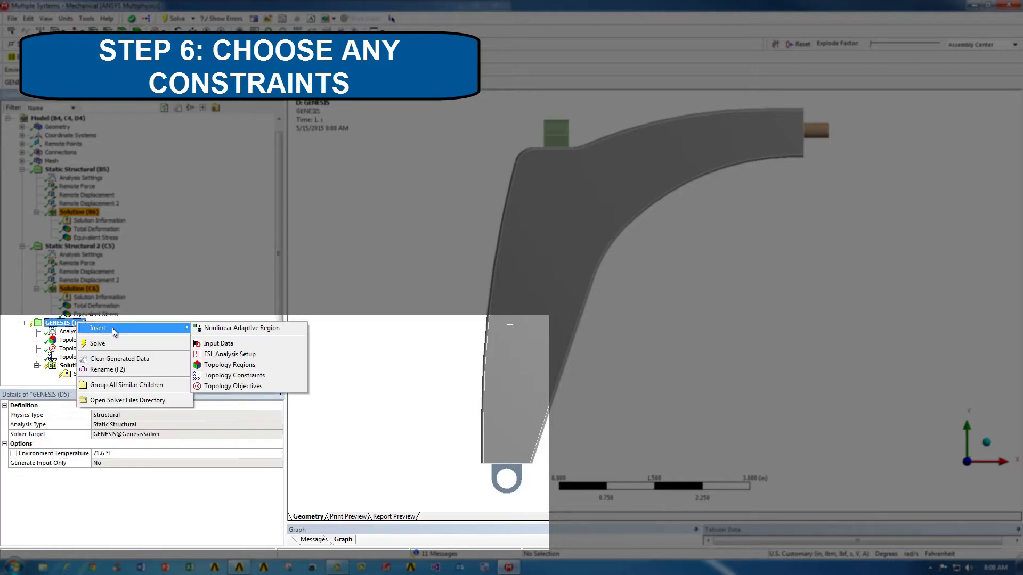
{"action": "left_click", "coordinate": [235, 375]}
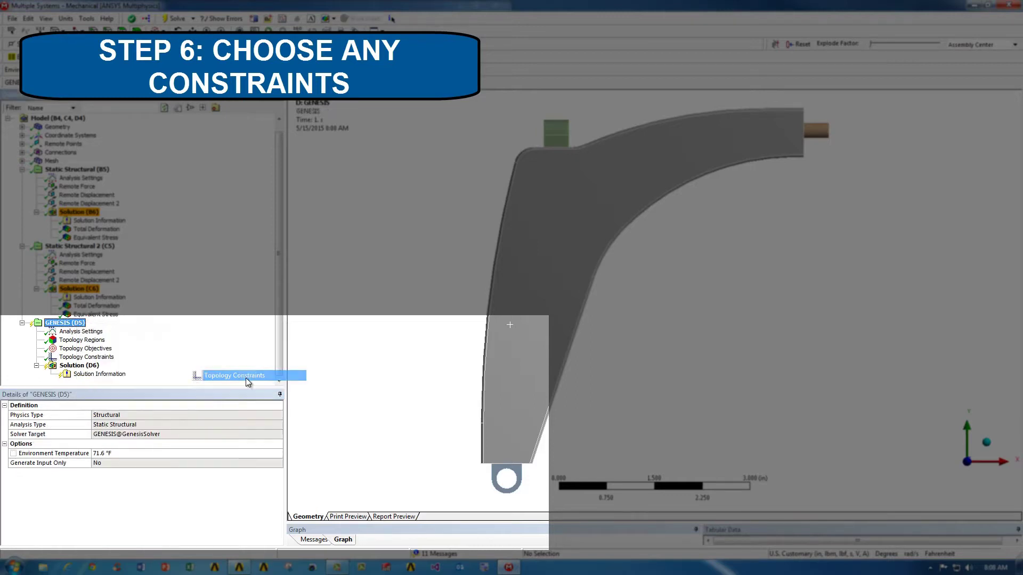
{"action": "left_click", "coordinate": [271, 415]}
{"action": "left_click", "coordinate": [278, 415]}
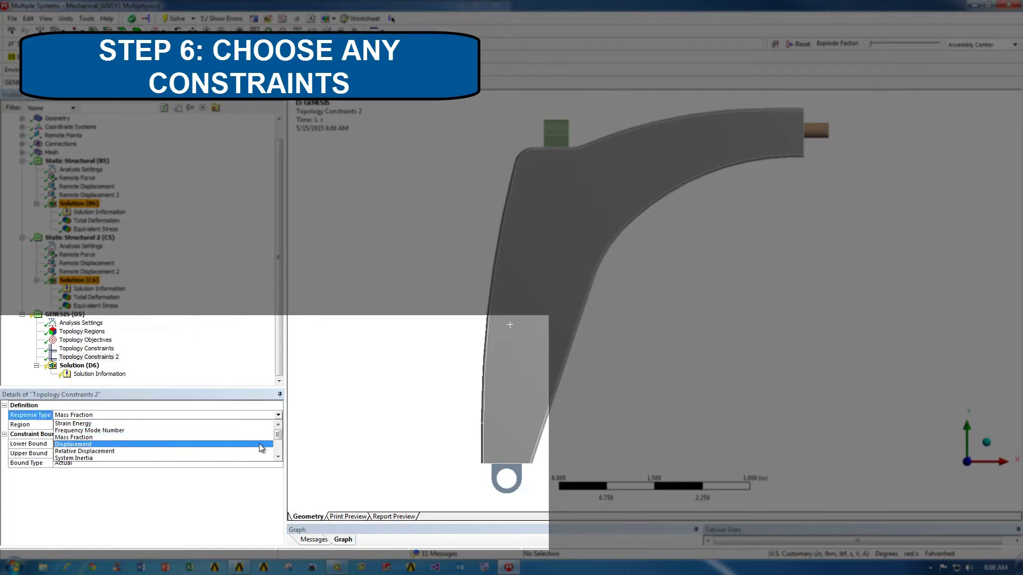
{"action": "left_click", "coordinate": [261, 444]}
- Set the second topology constraint's grid selection to Remote Point and choose Remote Point 2
{"action": "left_click", "coordinate": [278, 425]}
{"action": "left_click", "coordinate": [277, 425]}
{"action": "left_click", "coordinate": [269, 440]}
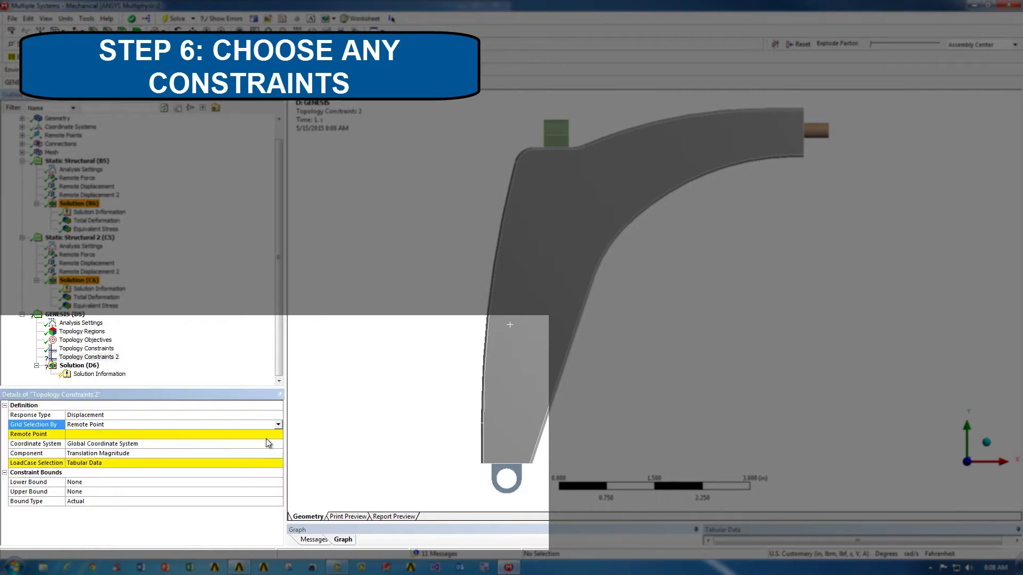
{"action": "left_click", "coordinate": [278, 434]}
{"action": "left_click", "coordinate": [277, 435]}
{"action": "left_click", "coordinate": [269, 449]}
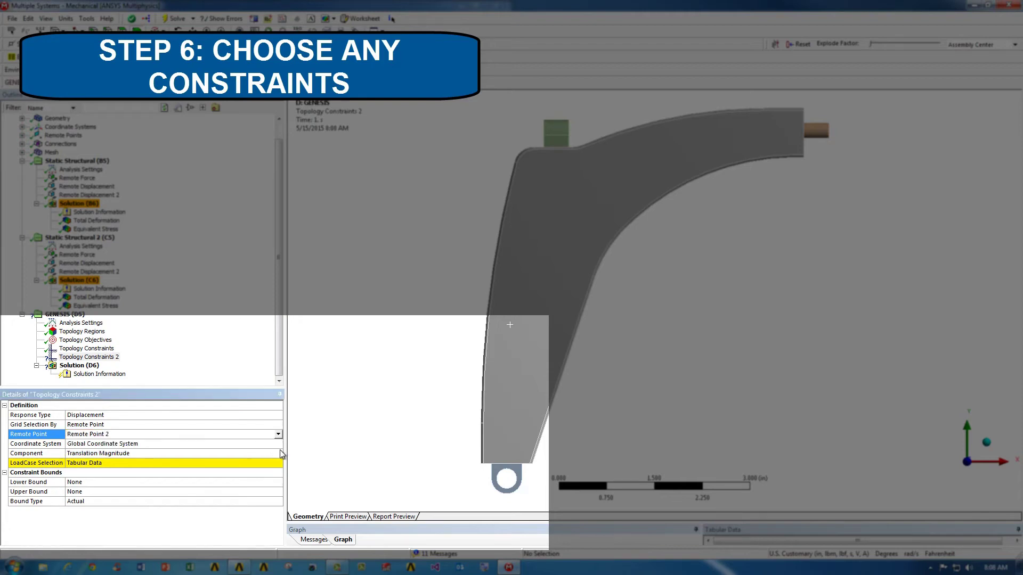
- Apply the second displacement constraint to load case 2 only, with selection No for load case 1 and Yes for load case 2
{"action": "left_click", "coordinate": [279, 463]}
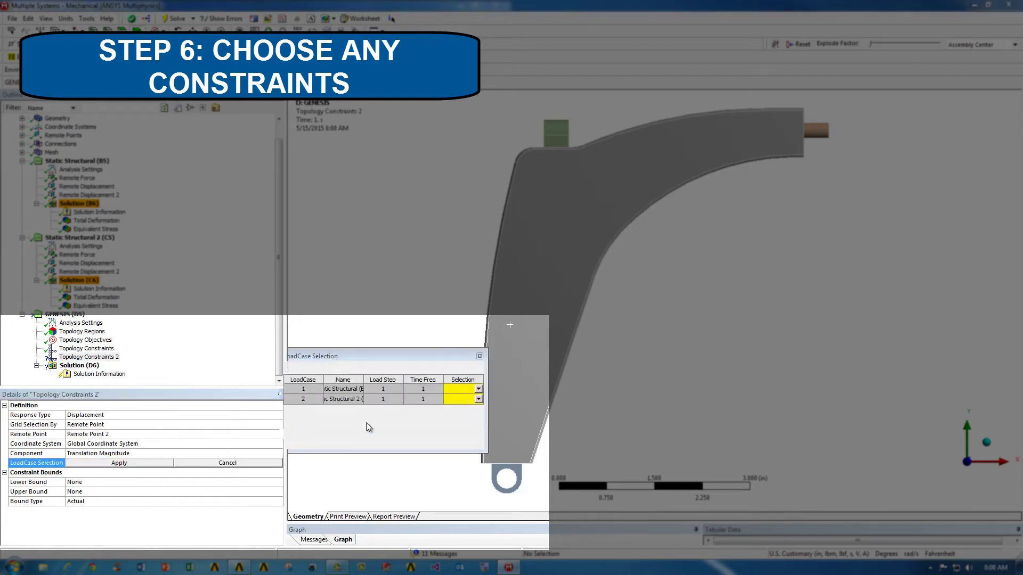
{"action": "left_click", "coordinate": [478, 389]}
{"action": "left_click", "coordinate": [474, 405]}
{"action": "left_click", "coordinate": [479, 399]}
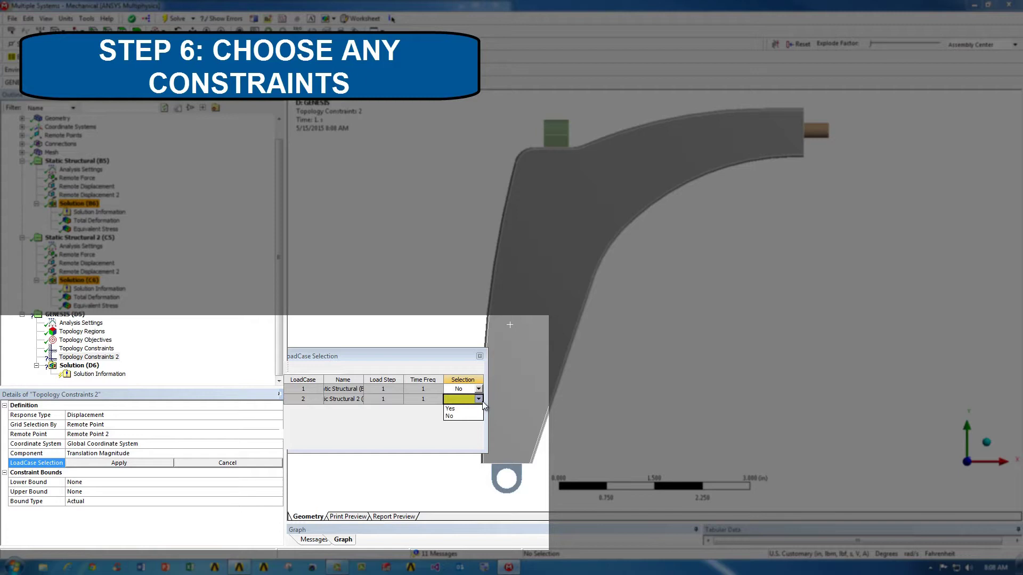
{"action": "left_click", "coordinate": [474, 409]}
{"action": "left_click", "coordinate": [109, 463]}
- Set the second displacement constraint's upper bound to 10.6 and solve the GENESIS topology optimization
{"action": "left_click", "coordinate": [95, 491]}
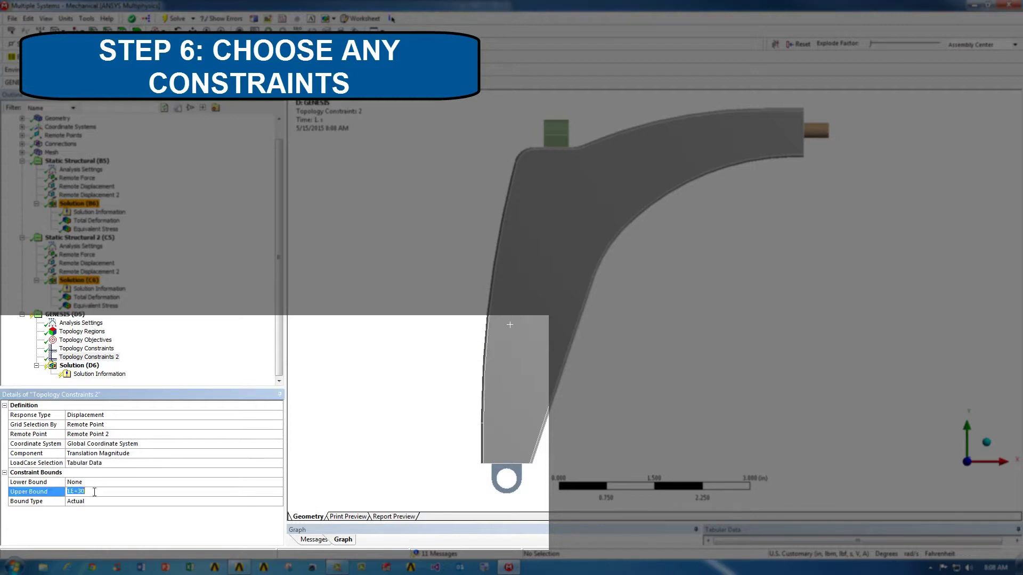
{"action": "type", "text": "10.6"}
{"action": "left_click", "coordinate": [509, 325]}
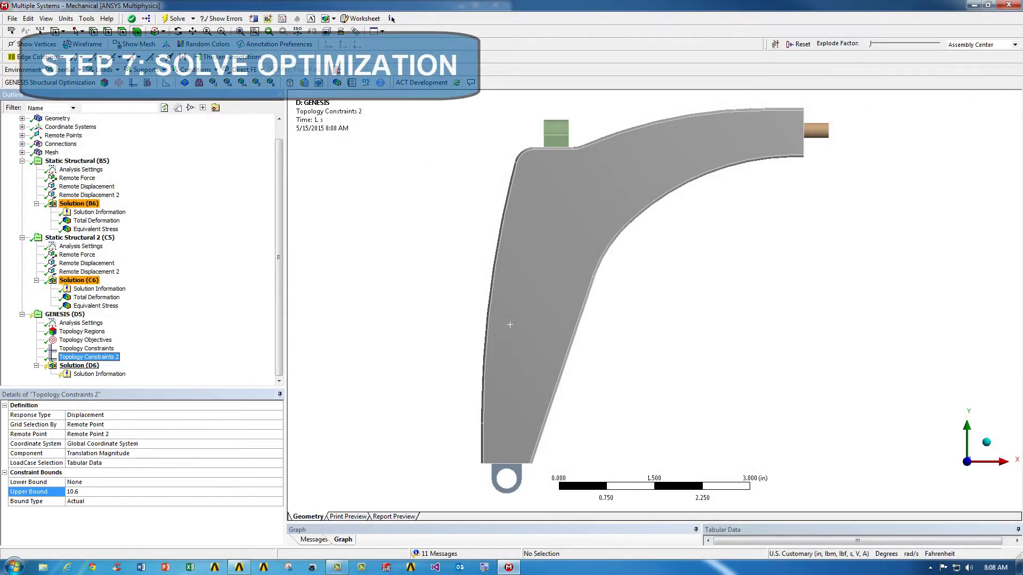
{"action": "right_click", "coordinate": [79, 366]}
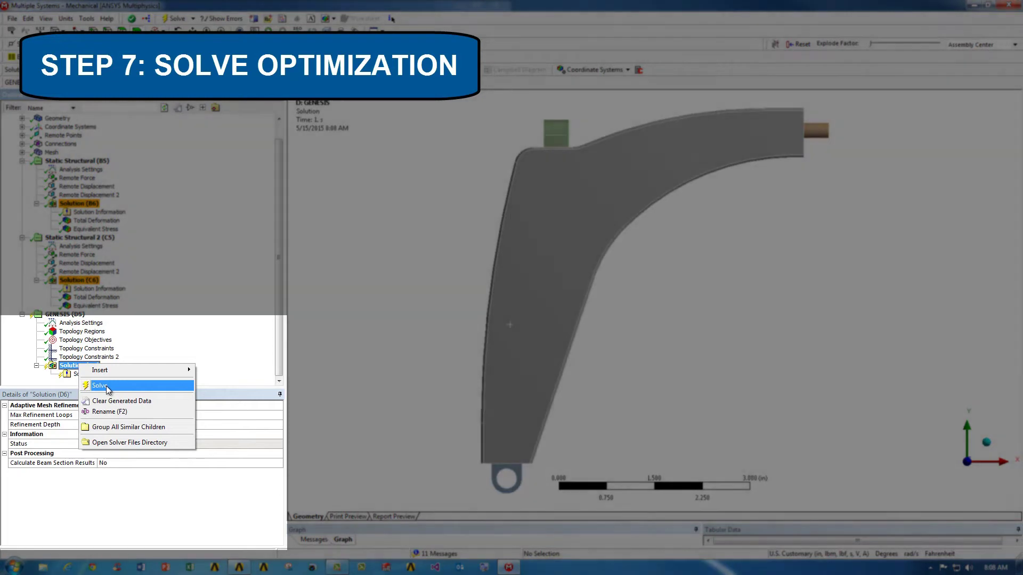
{"action": "left_click", "coordinate": [107, 386]}
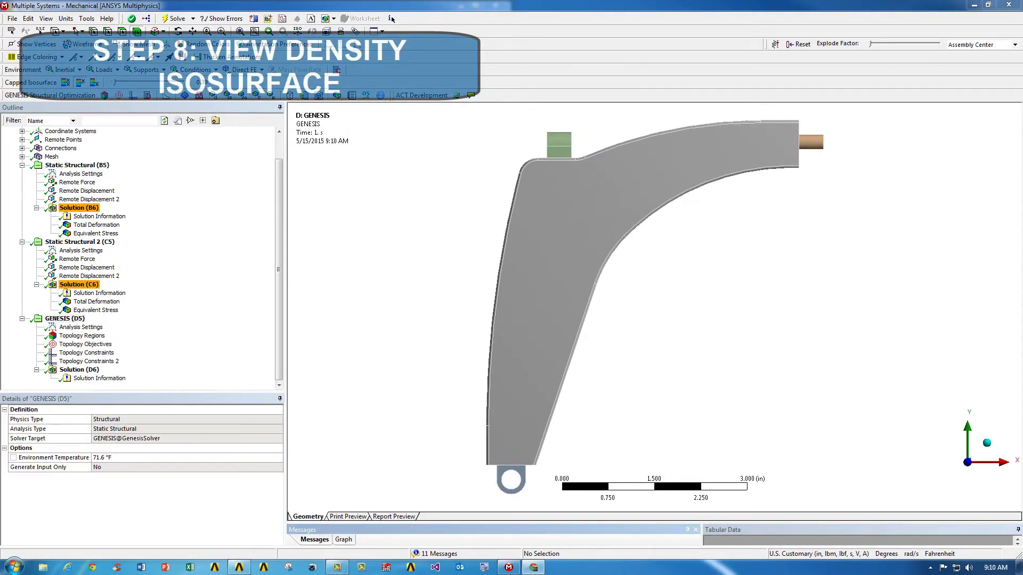
- Insert a Topology Density Isosurface result under the GENESIS Solution (D6) and evaluate it
{"action": "left_click", "coordinate": [96, 370]}
{"action": "right_click", "coordinate": [95, 369]}
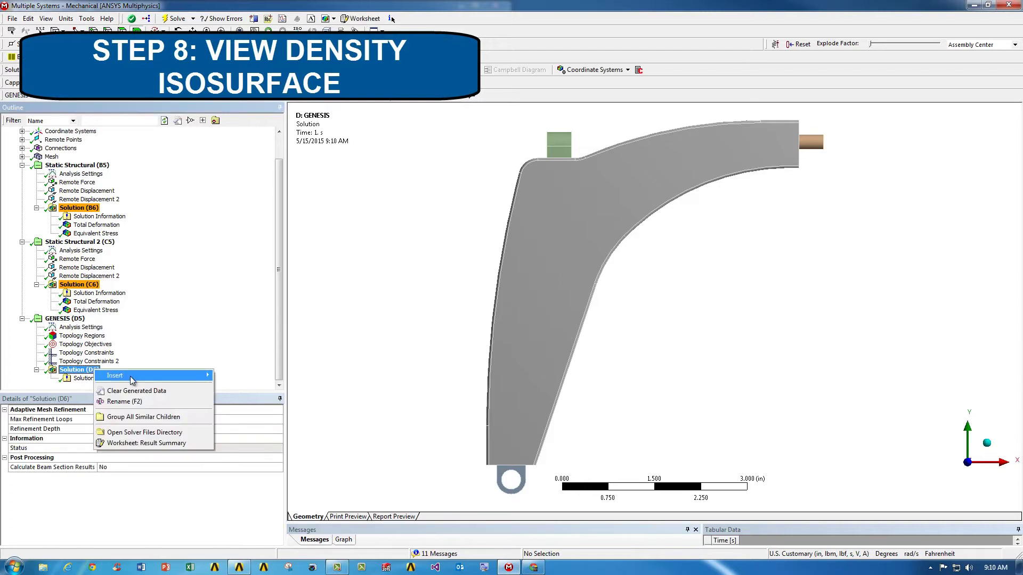
{"action": "mouse_move", "coordinate": [133, 376]}
{"action": "left_click", "coordinate": [254, 407]}
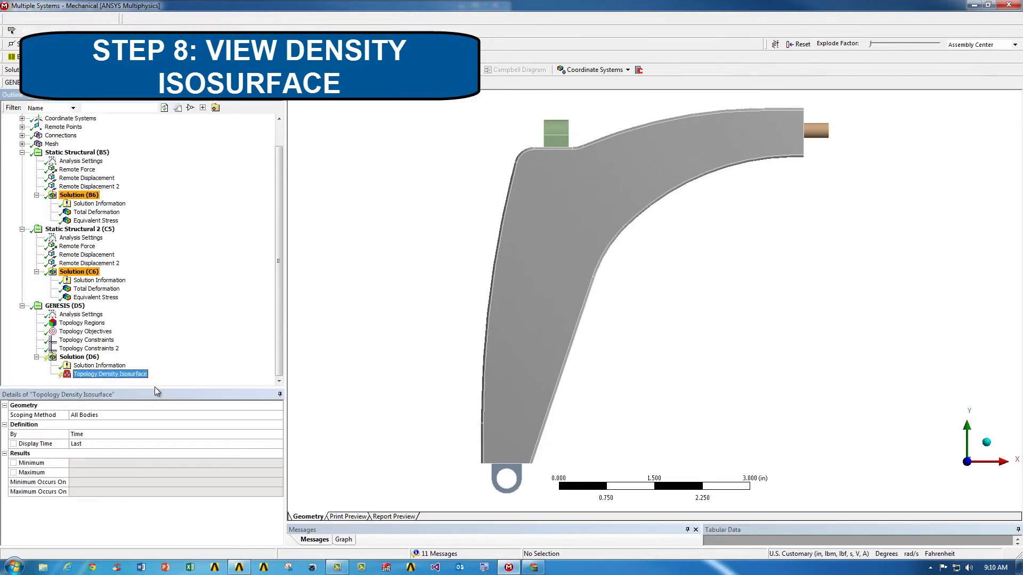
{"action": "right_click", "coordinate": [119, 377]}
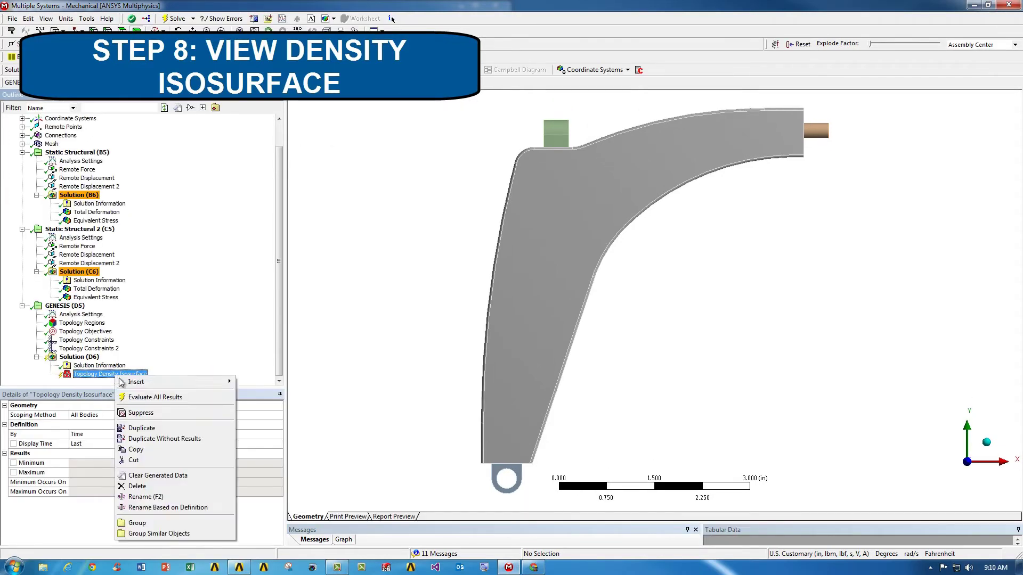
{"action": "left_click", "coordinate": [139, 397]}
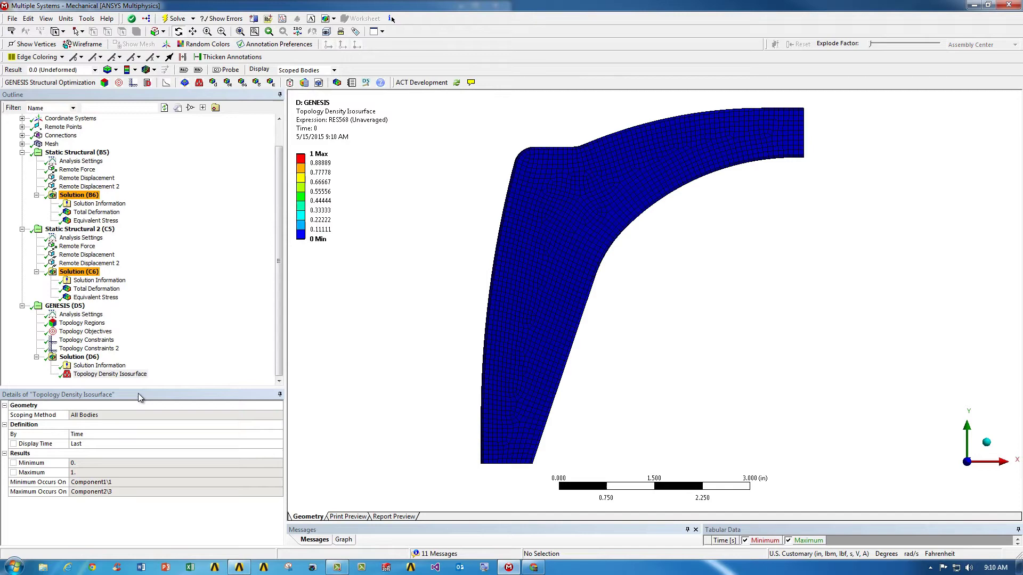
- Display the density result as capped isosurfaces, keeping only material above an isovalue of 0.19, and inspect the shape from several angles
{"action": "left_click", "coordinate": [115, 70]}
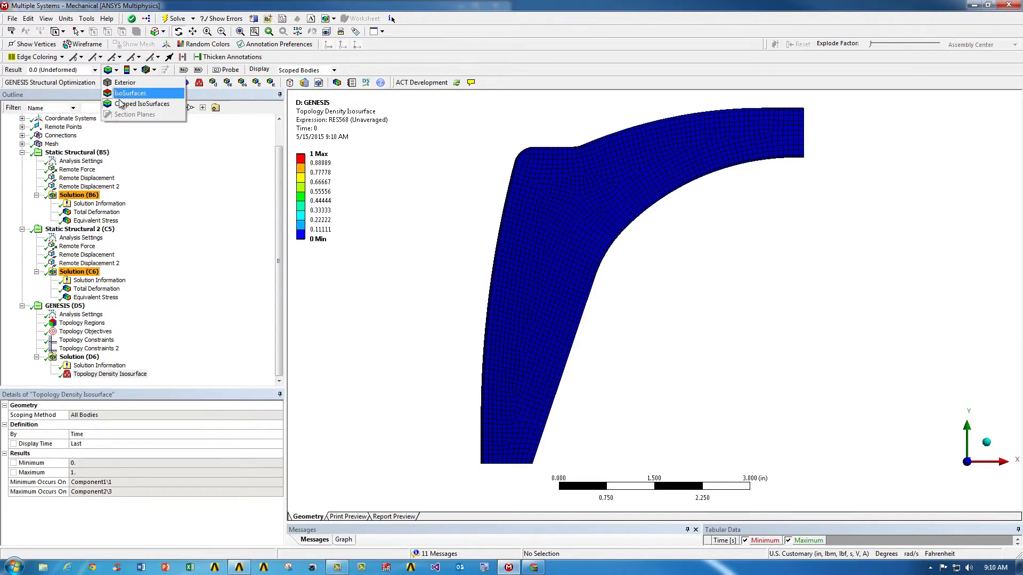
{"action": "left_click", "coordinate": [136, 106]}
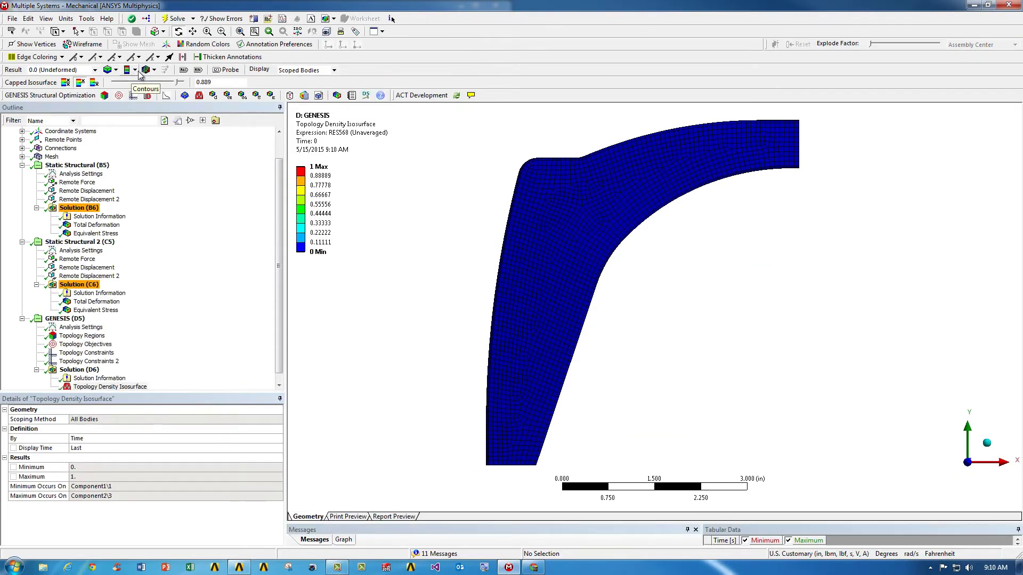
{"action": "left_click", "coordinate": [94, 83]}
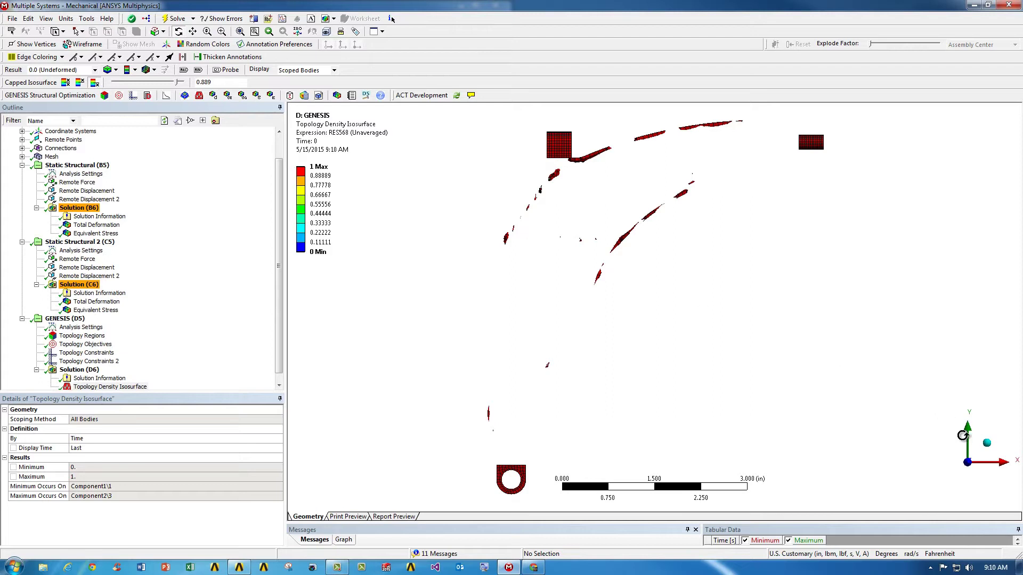
{"action": "left_click", "coordinate": [986, 445]}
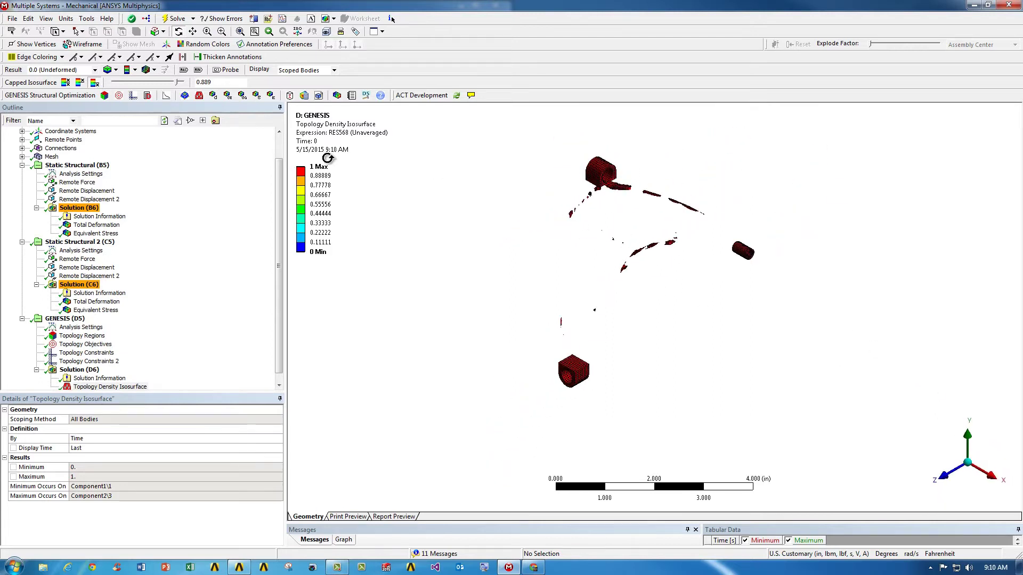
{"action": "left_click_drag", "start_coordinate": [178, 84], "coordinate": [128, 85]}
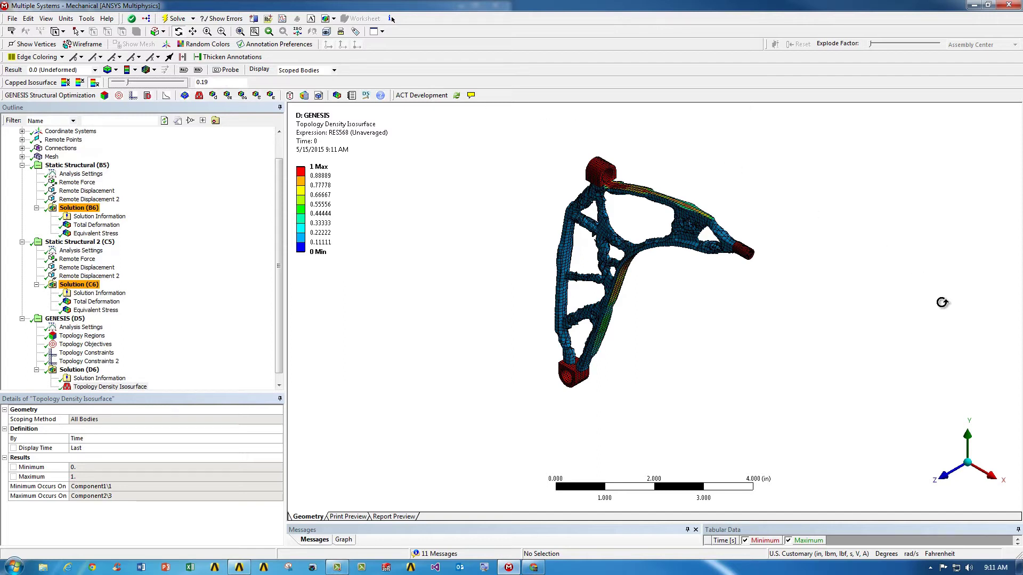
{"action": "left_click_drag", "start_coordinate": [629, 274], "coordinate": [542, 258]}
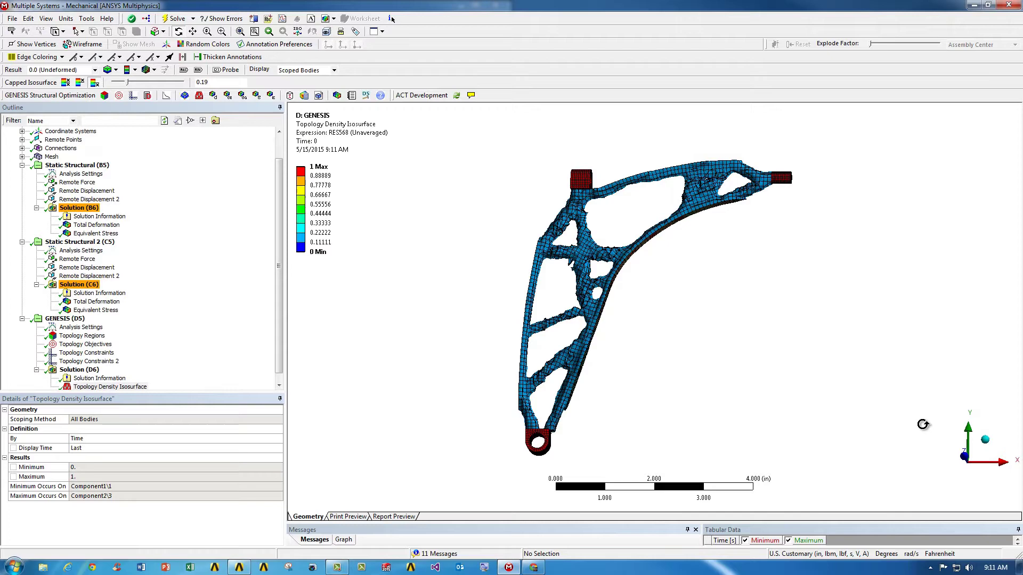
{"action": "left_click", "coordinate": [986, 441]}
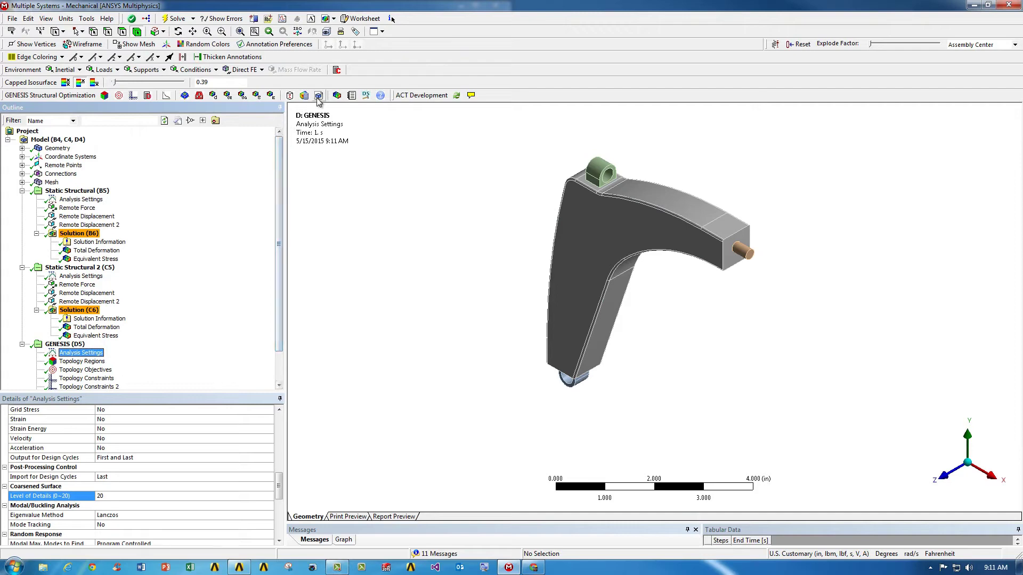
- Export the coarsened surface as an STL file named optimized_organic2 in the forVideo folder
{"action": "left_click", "coordinate": [320, 95]}
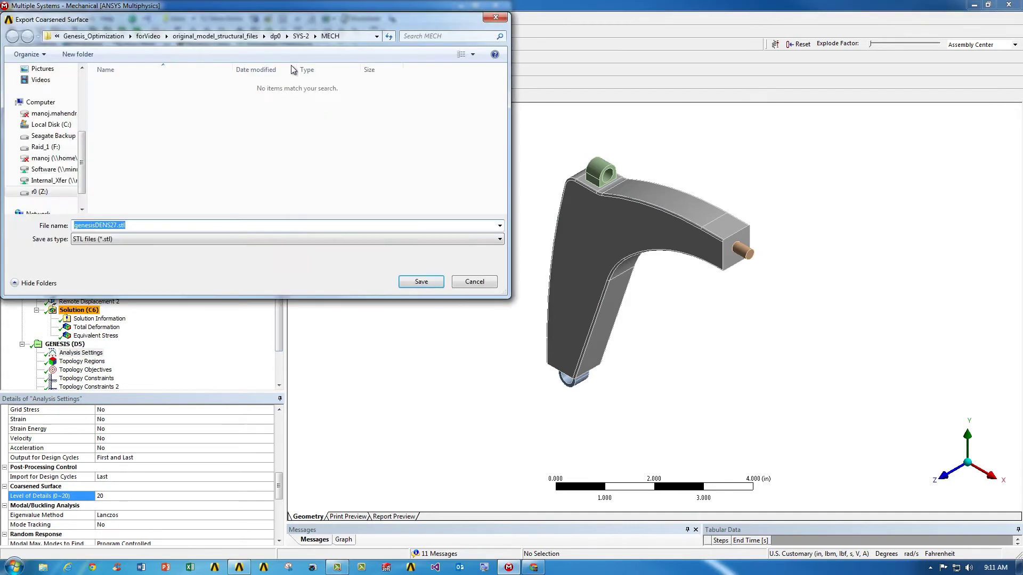
{"action": "left_click", "coordinate": [148, 36]}
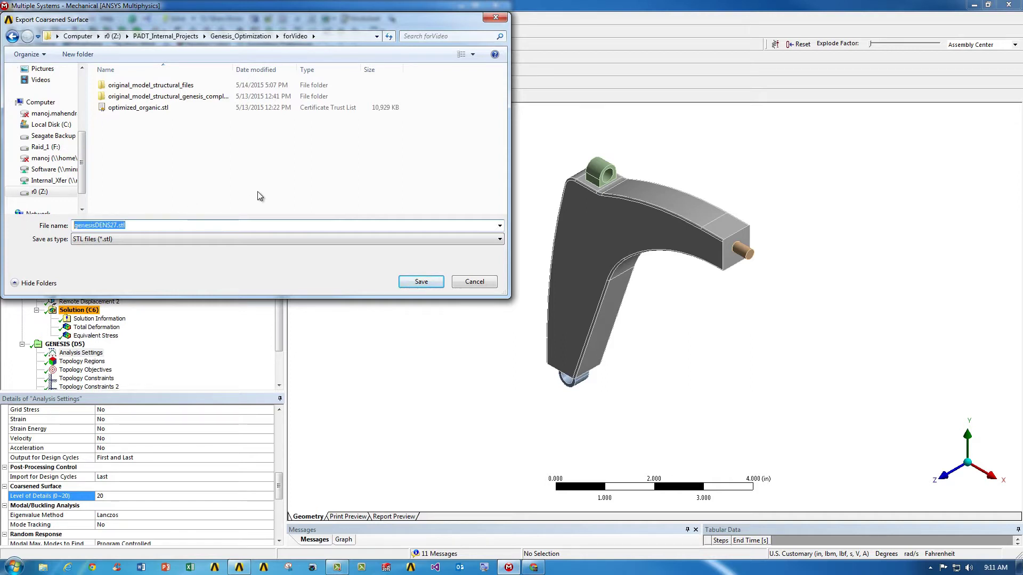
{"action": "type", "text": "optimized_organic2"}
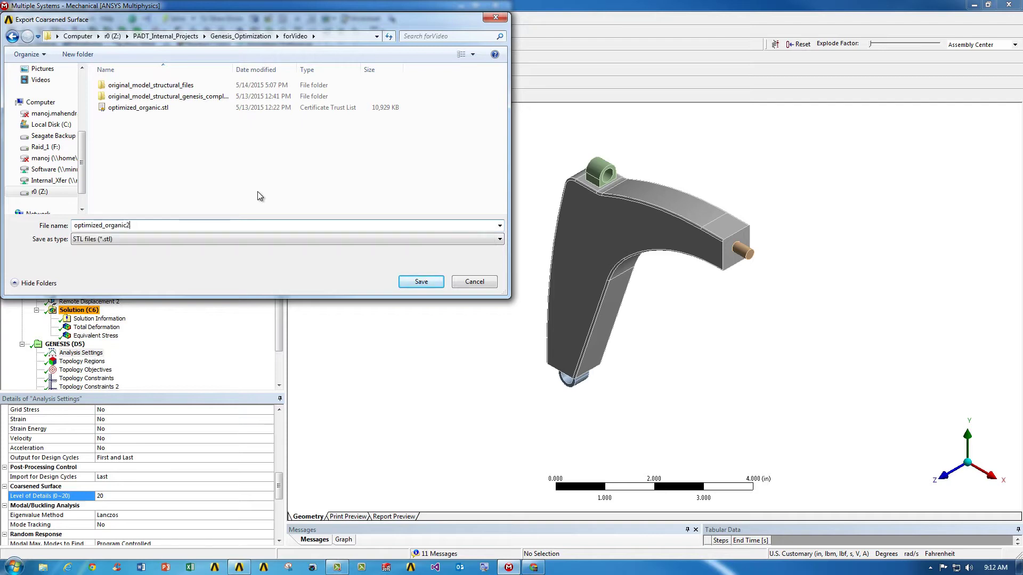
{"action": "key", "text": "Return"}
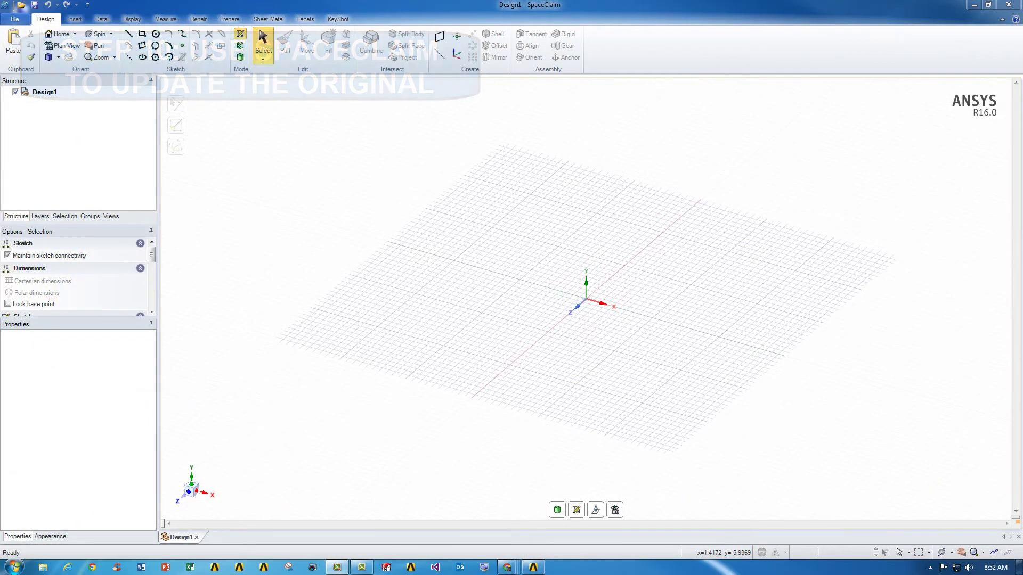
- Switch to SpaceClaim and open original_model.scdoc from the forVideo folder
{"action": "left_click", "coordinate": [14, 19]}
{"action": "left_click", "coordinate": [40, 64]}
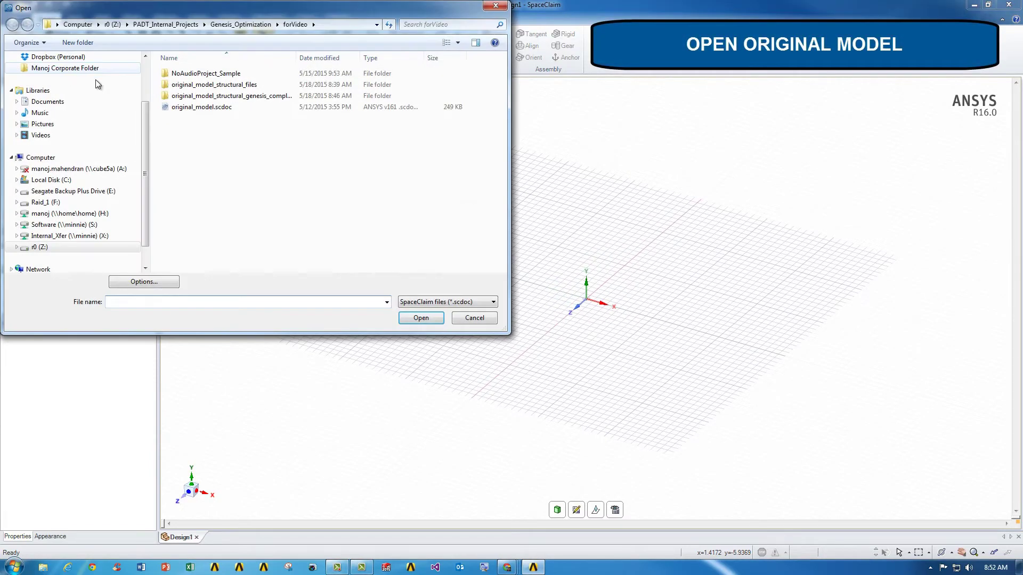
{"action": "left_click", "coordinate": [178, 108]}
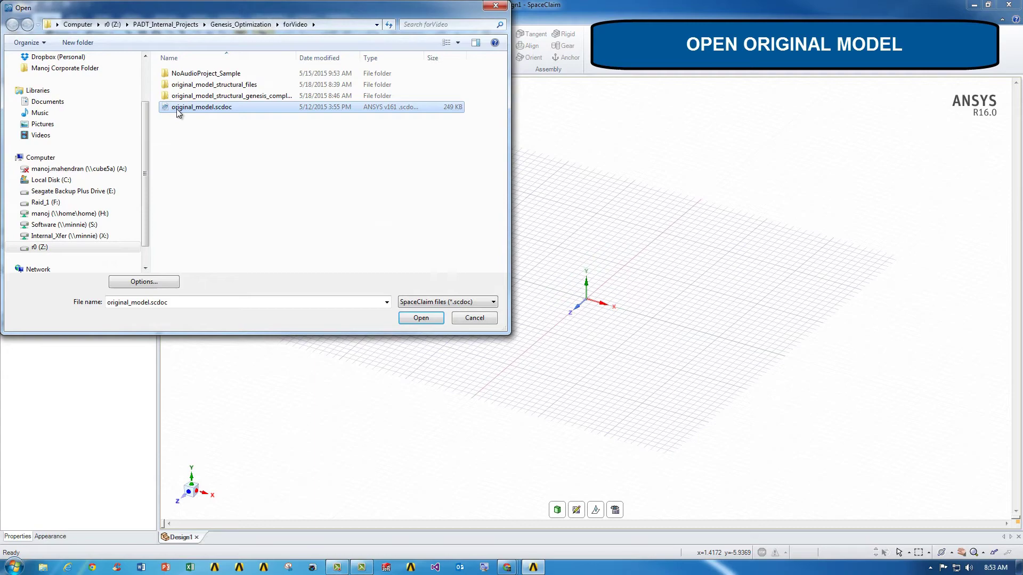
{"action": "double_click", "coordinate": [177, 109]}
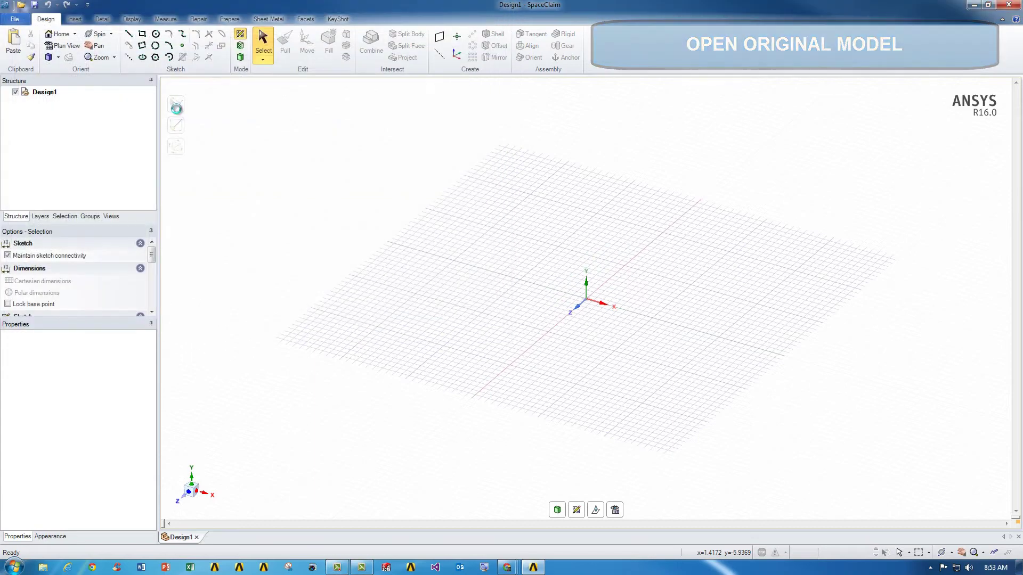
- Insert the STL file optimized_organic2.stl into the original model
{"action": "left_click", "coordinate": [74, 19]}
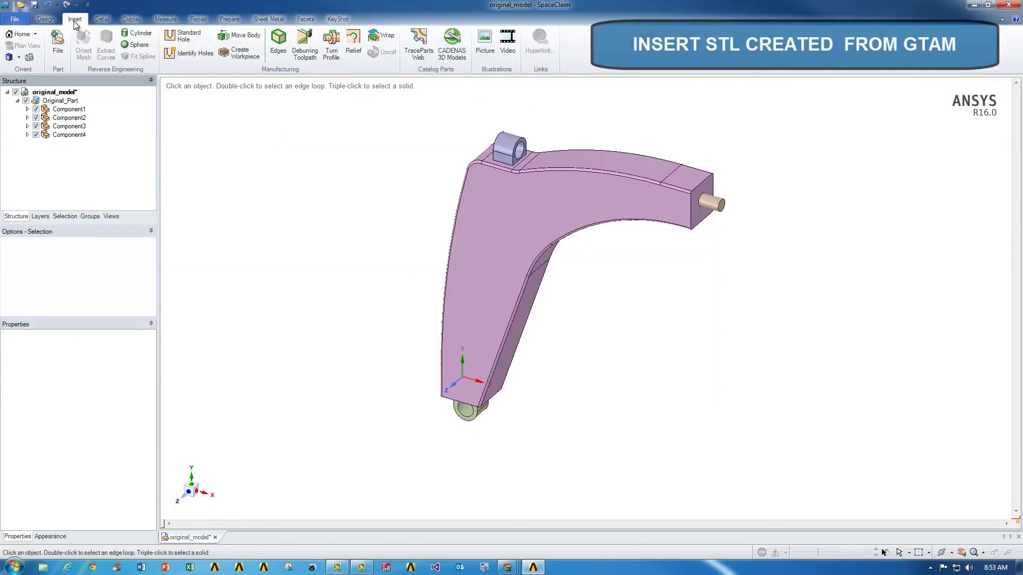
{"action": "left_click", "coordinate": [57, 42]}
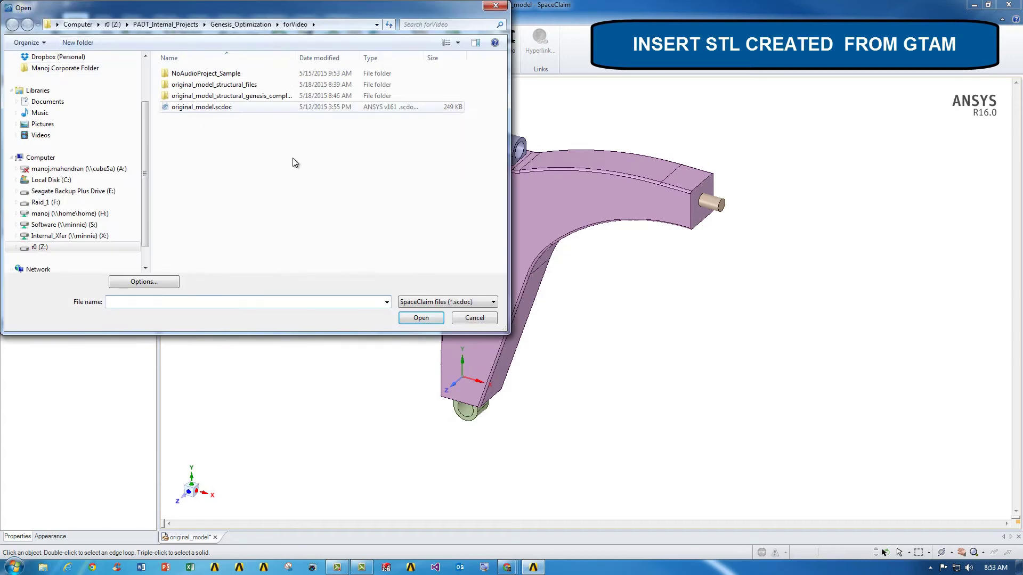
{"action": "left_click", "coordinate": [410, 301]}
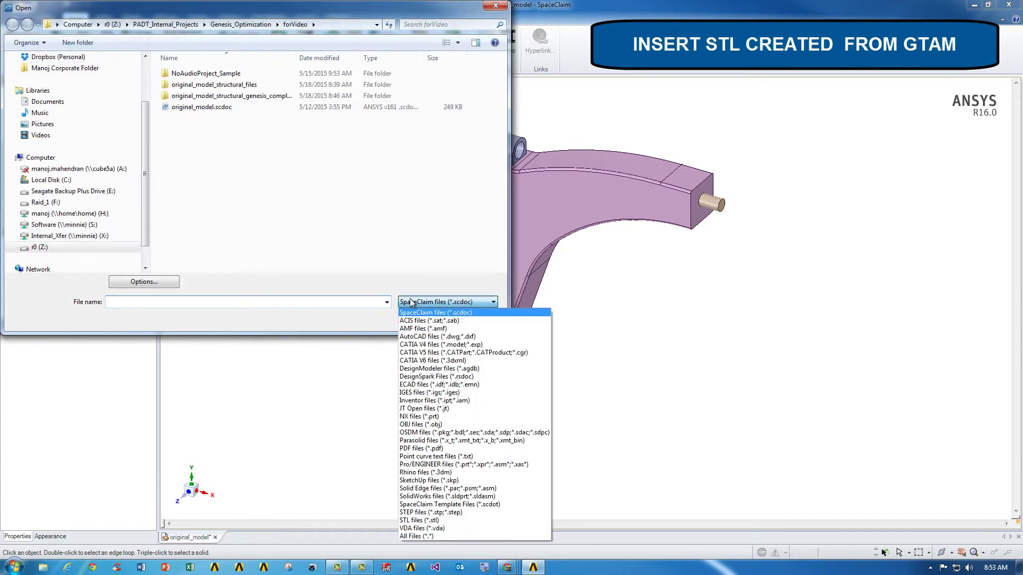
{"action": "left_click", "coordinate": [434, 520]}
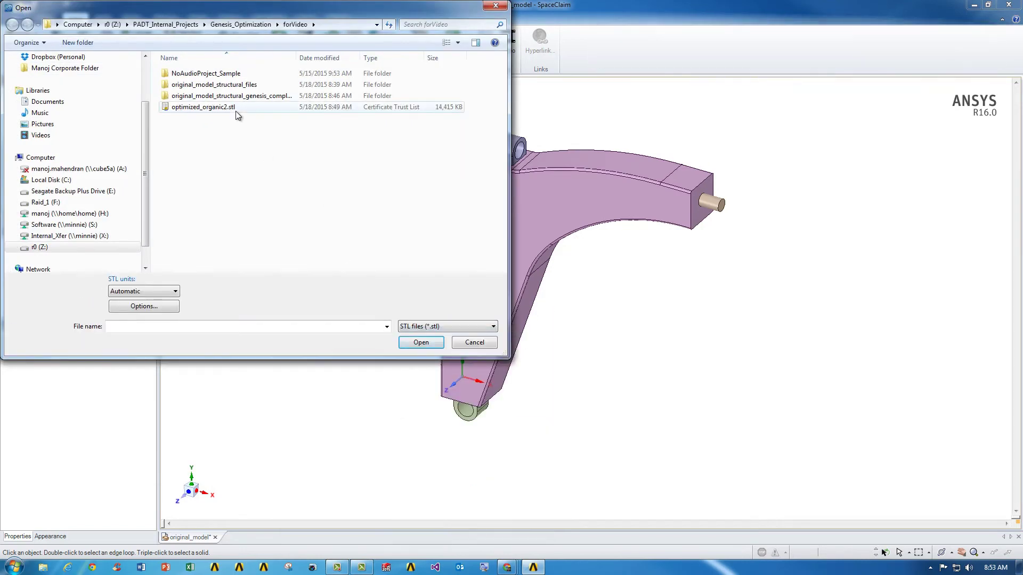
{"action": "double_click", "coordinate": [236, 110]}
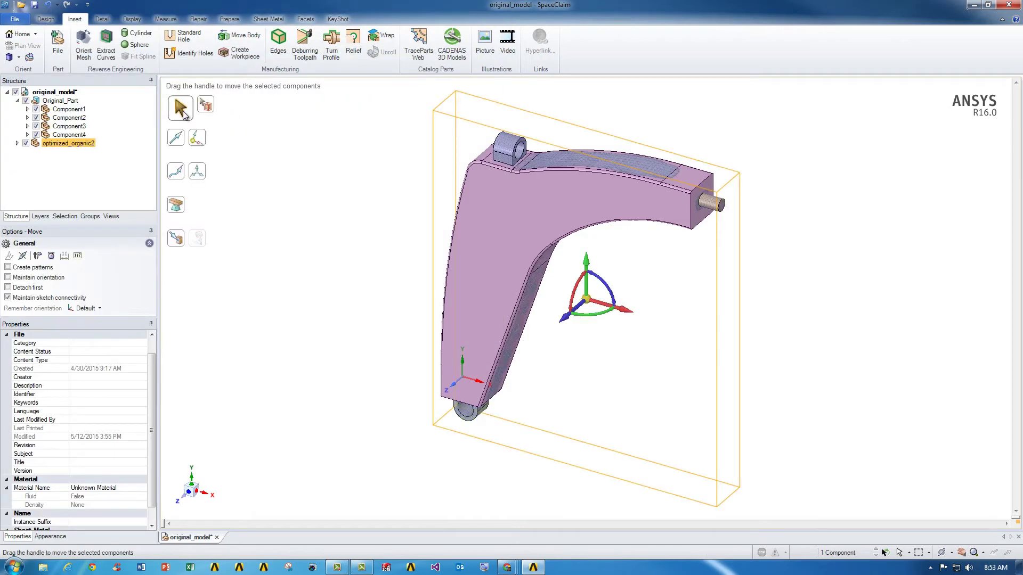
- Hide Original_Part and examine the optimized_organic2 mesh on its own
{"action": "left_click", "coordinate": [18, 100]}
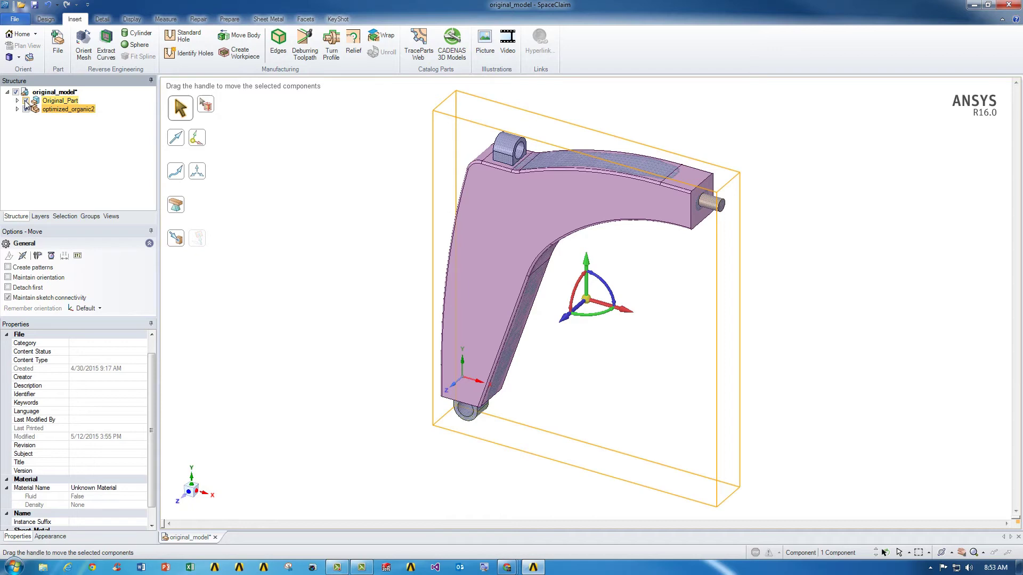
{"action": "left_click", "coordinate": [25, 100]}
{"action": "left_click", "coordinate": [531, 326]}
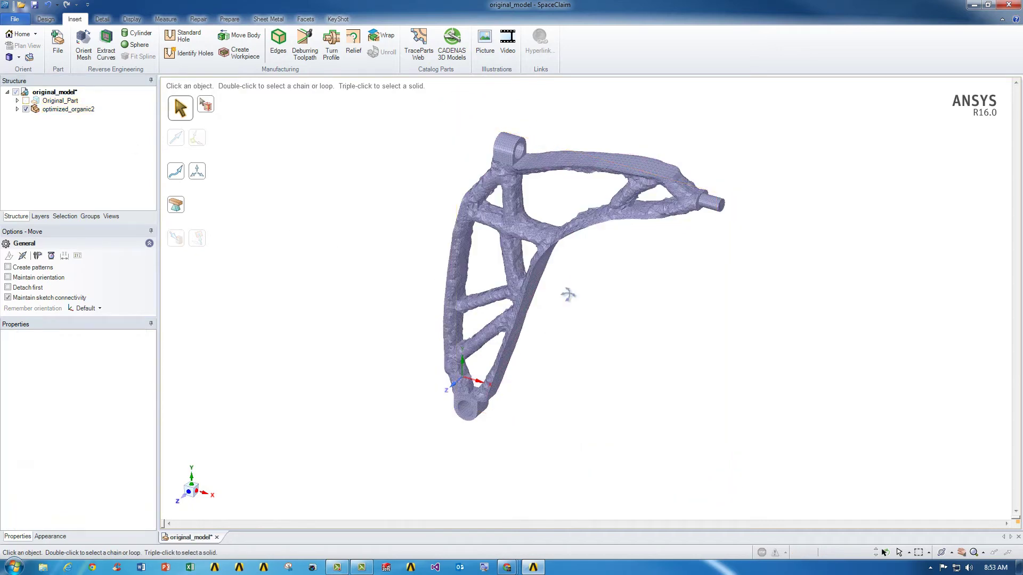
{"action": "middle_click_drag", "start_coordinate": [567, 294], "coordinate": [608, 262]}
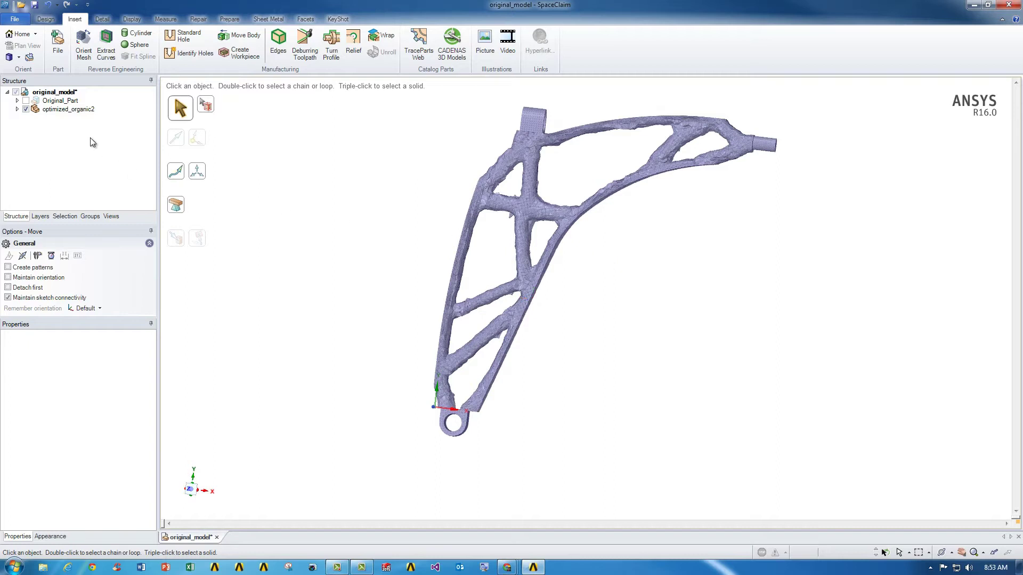
- Show Original_Part again and orient the model to face the XY plane straight on
{"action": "left_click", "coordinate": [59, 100]}
{"action": "left_click", "coordinate": [25, 101]}
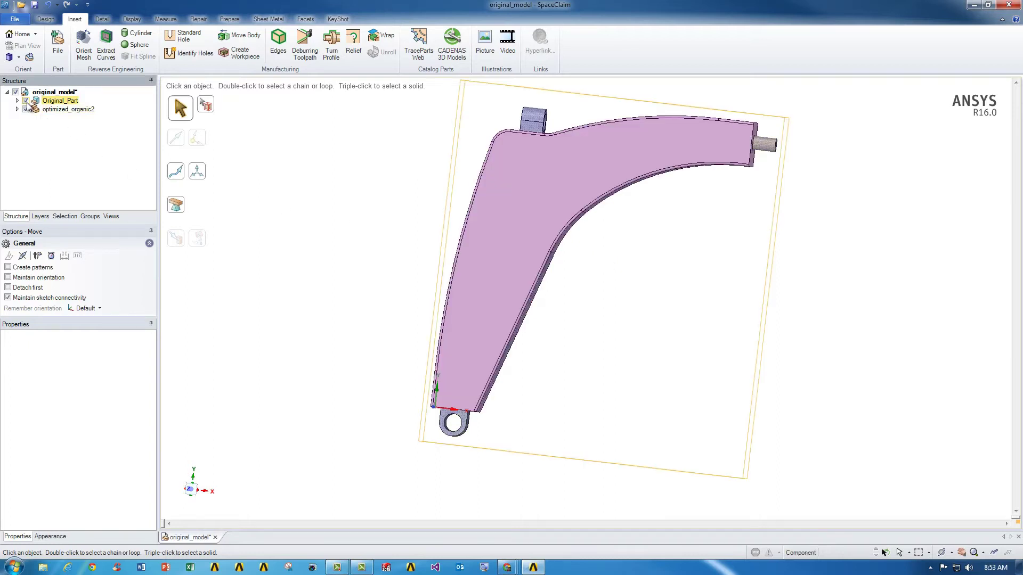
{"action": "left_click", "coordinate": [63, 173]}
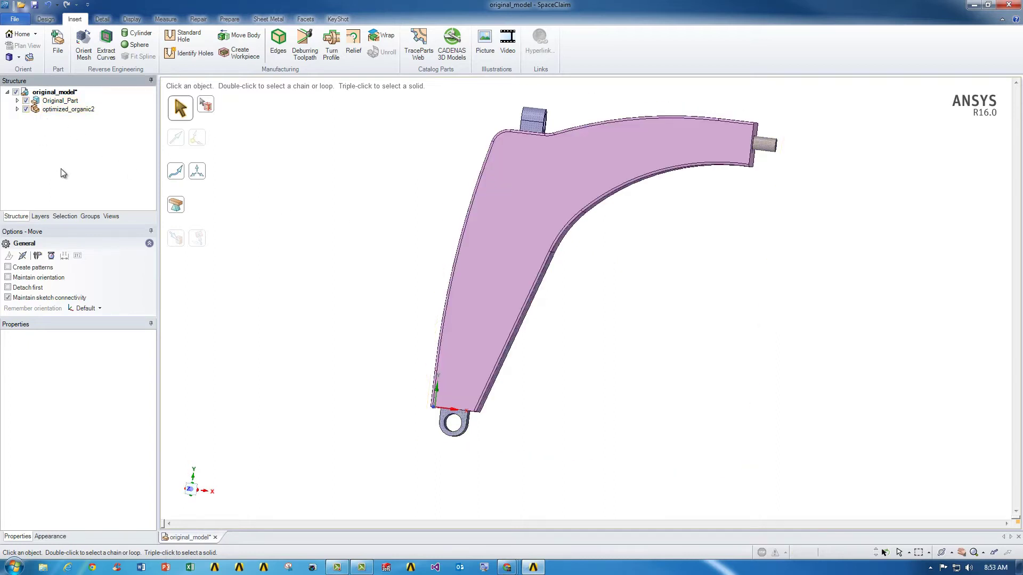
{"action": "left_click", "coordinate": [193, 491]}
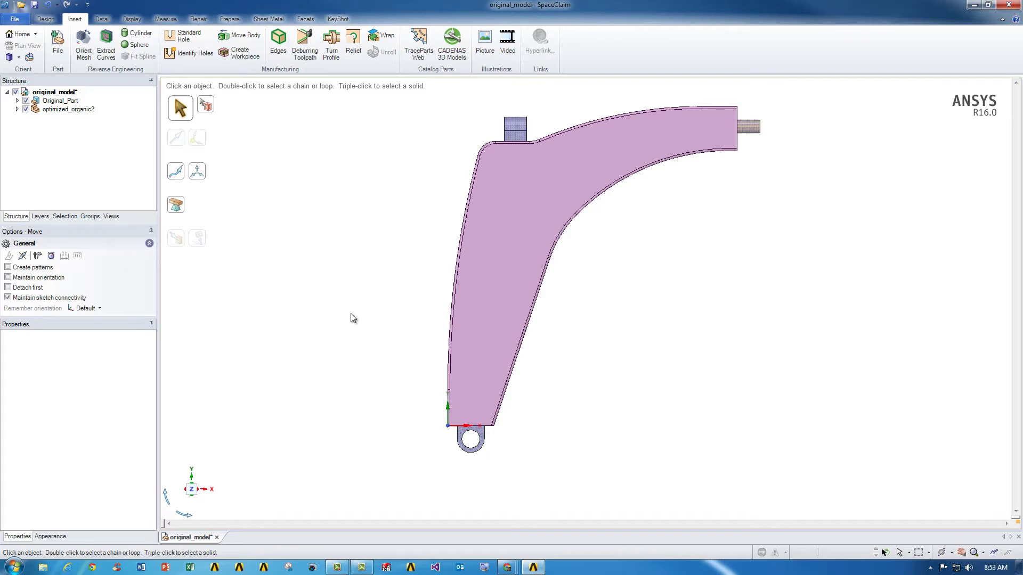
- Select the chain of 1 mm rounds along the outer edge of Original_Part's front side face and remove it
{"action": "middle_click_drag", "start_coordinate": [486, 213], "coordinate": [464, 215]}
{"action": "triple_click", "coordinate": [464, 216]}
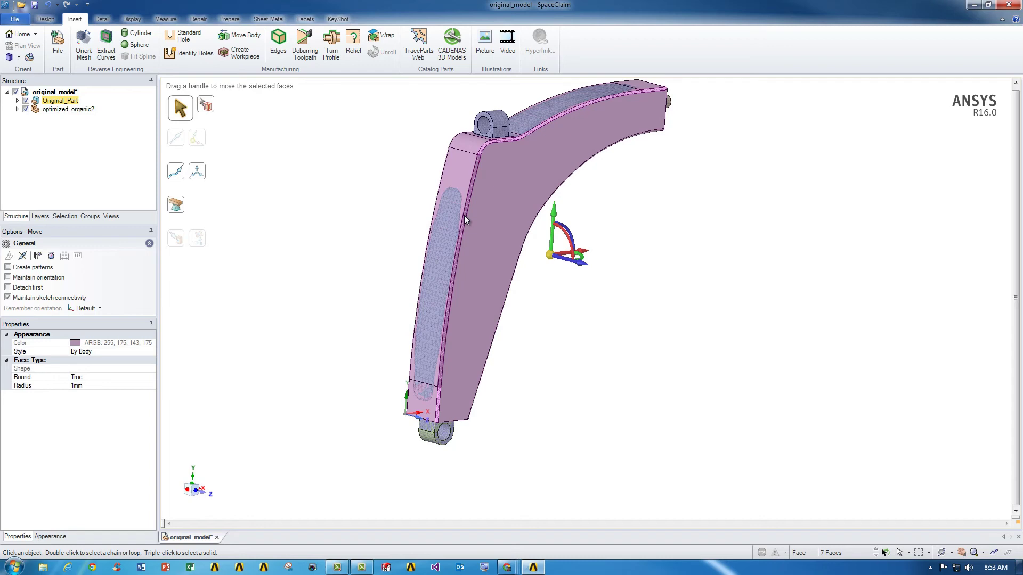
{"action": "double_click", "coordinate": [464, 216]}
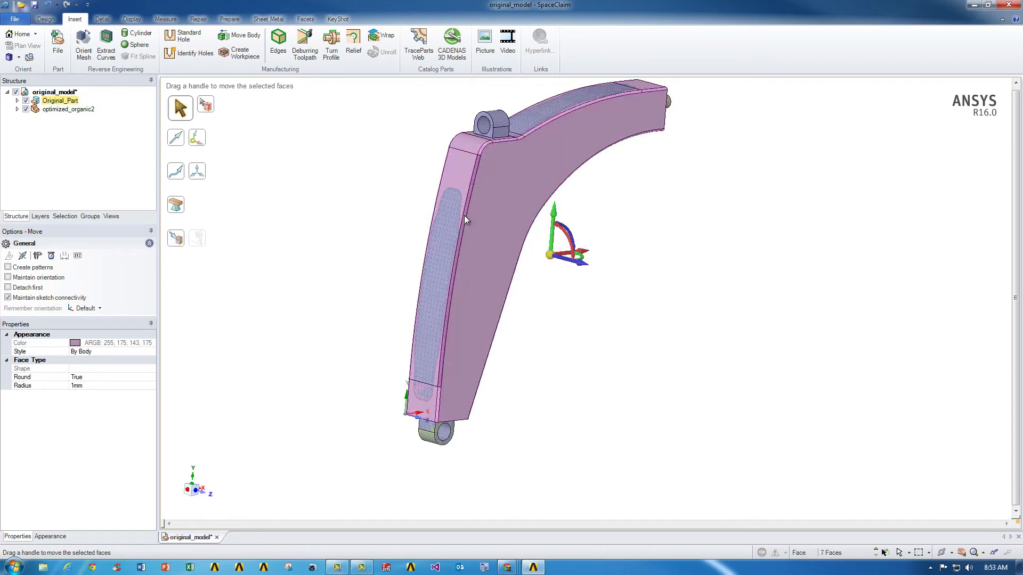
{"action": "key", "text": "Escape"}
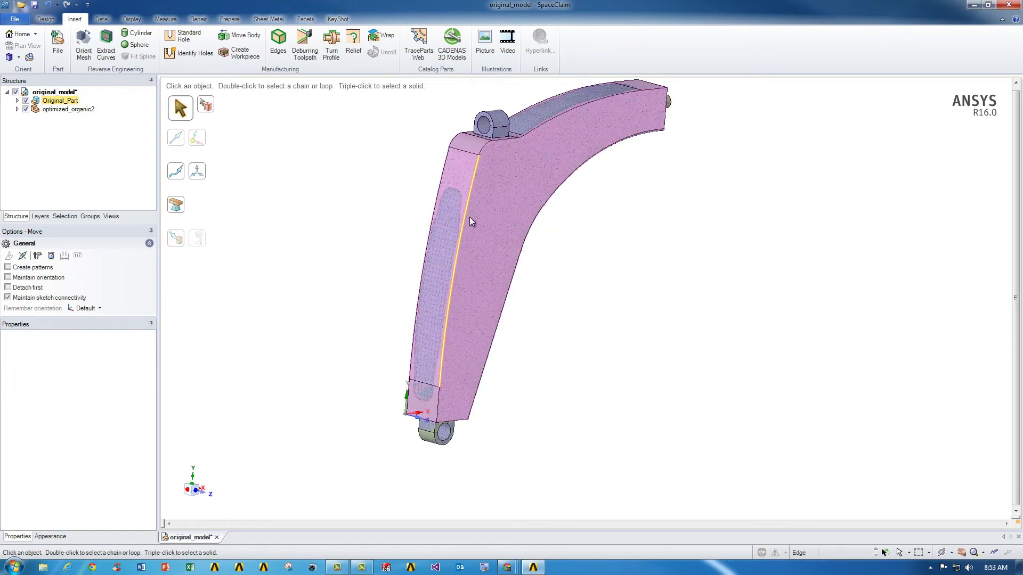
- Remove the rounds along the inner concave edge of the arm's front side face
{"action": "middle_click_drag", "start_coordinate": [552, 258], "coordinate": [377, 219]}
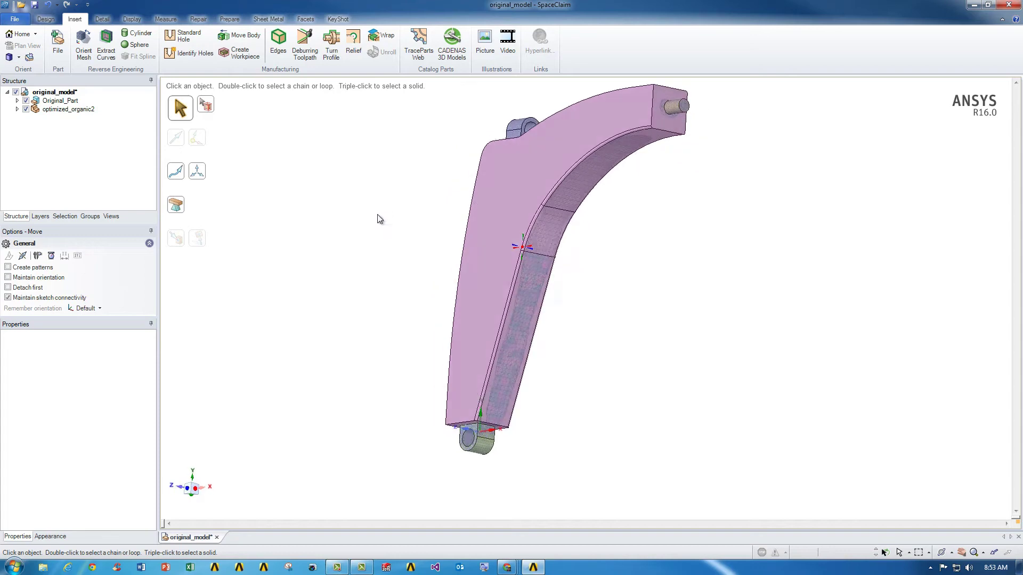
{"action": "scroll", "coordinate": [525, 211], "scroll_direction": "up", "scroll_amount": 5}
{"action": "left_click", "coordinate": [525, 211]}
{"action": "key", "text": "Escape"}
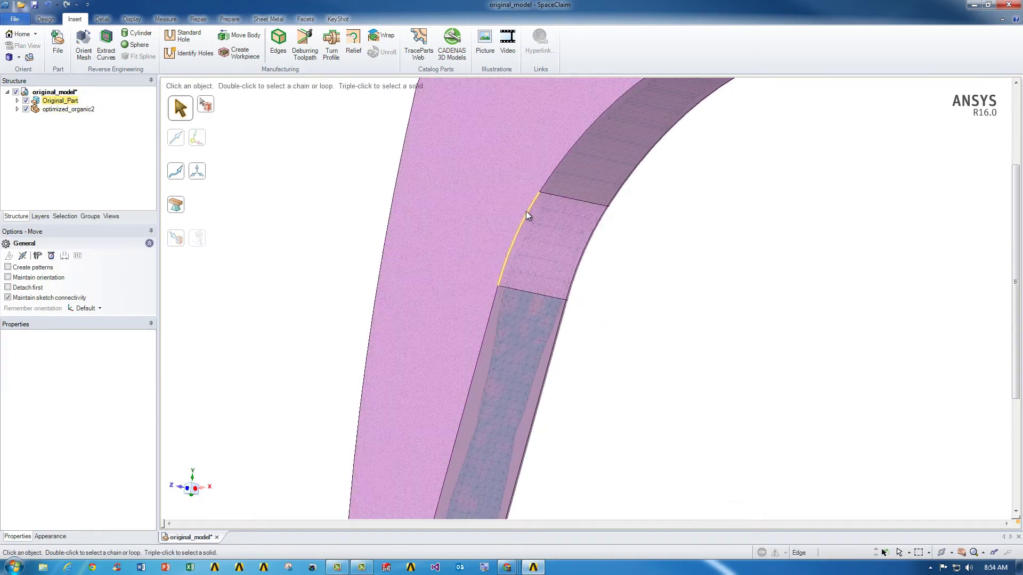
{"action": "scroll", "coordinate": [653, 284], "scroll_direction": "down", "scroll_amount": 6}
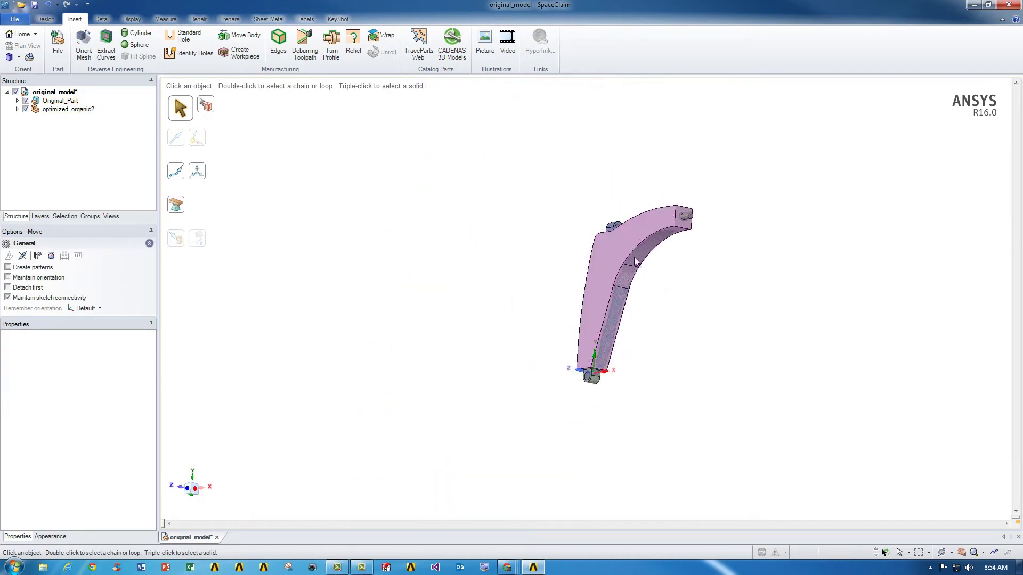
- Remove the rounds along the inner concave edge on the arm's opposite side face
{"action": "middle_click_drag", "start_coordinate": [676, 265], "coordinate": [721, 256]}
{"action": "scroll", "coordinate": [765, 267], "scroll_direction": "up", "scroll_amount": 8}
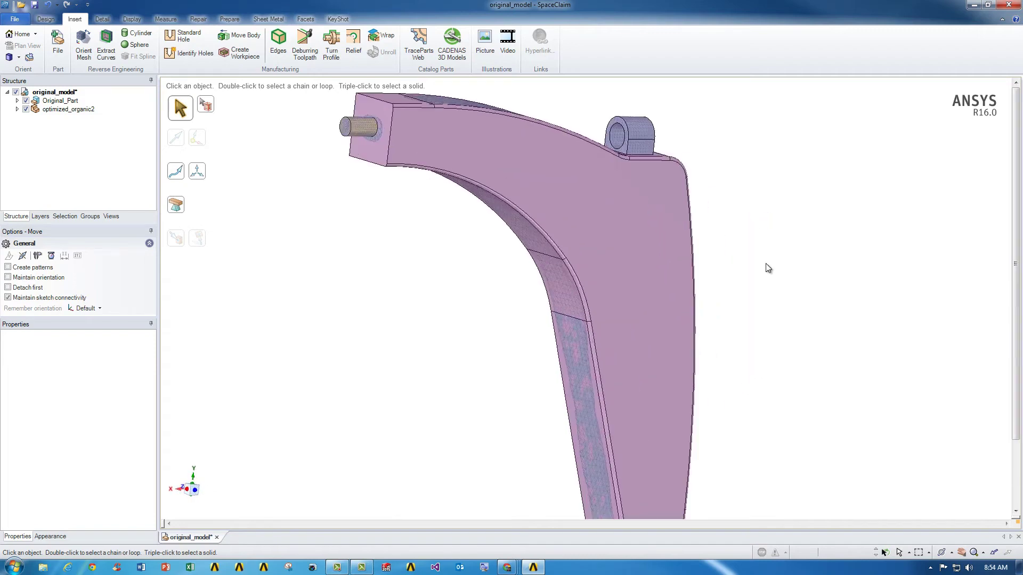
{"action": "double_click", "coordinate": [480, 276]}
{"action": "key", "text": "Delete"}
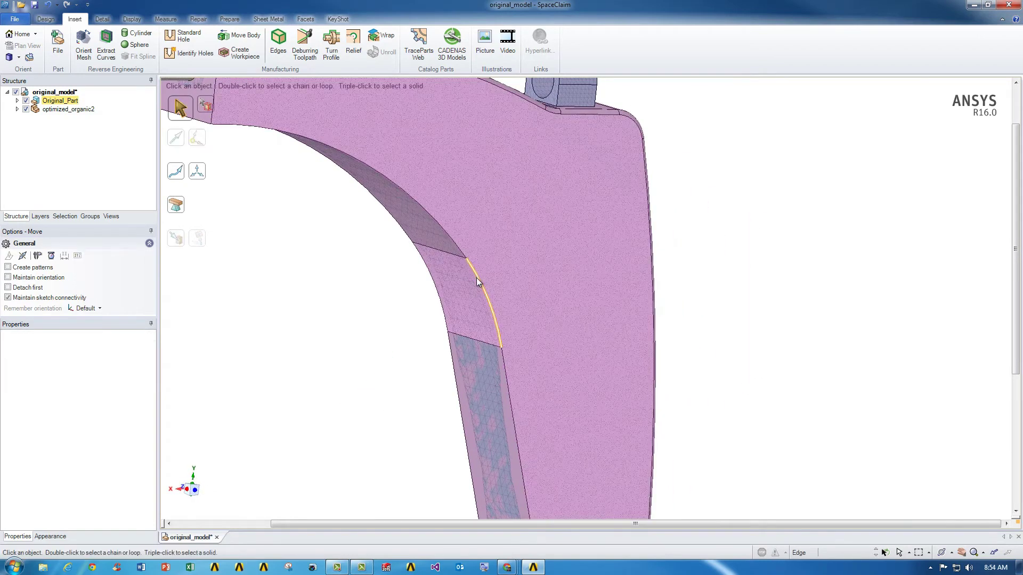
{"action": "scroll", "coordinate": [395, 359], "scroll_direction": "down", "scroll_amount": 5}
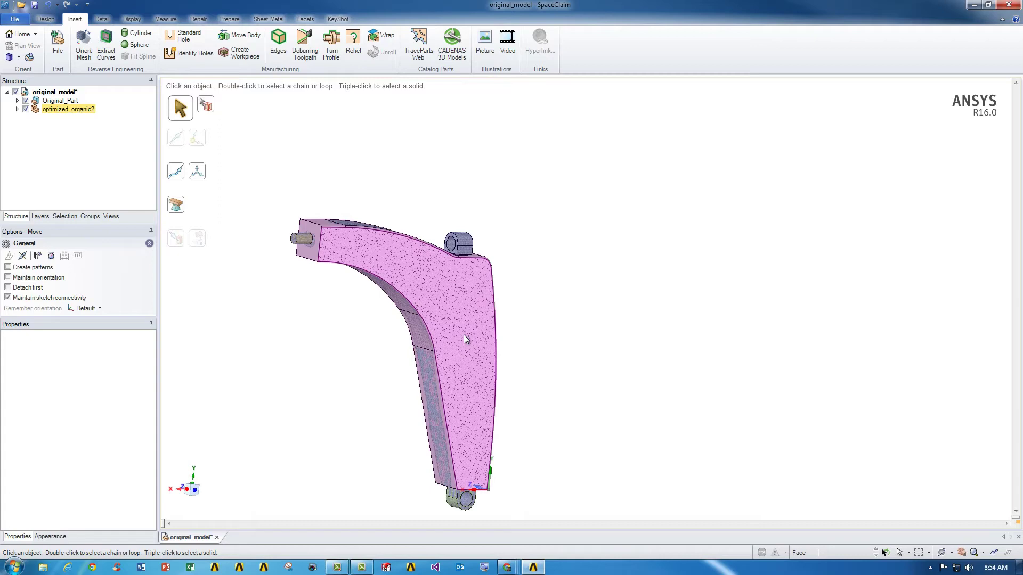
- Remove the remaining chain of rounds along the outer edge of the opposite side face
{"action": "middle_click_drag", "start_coordinate": [411, 284], "coordinate": [352, 265]}
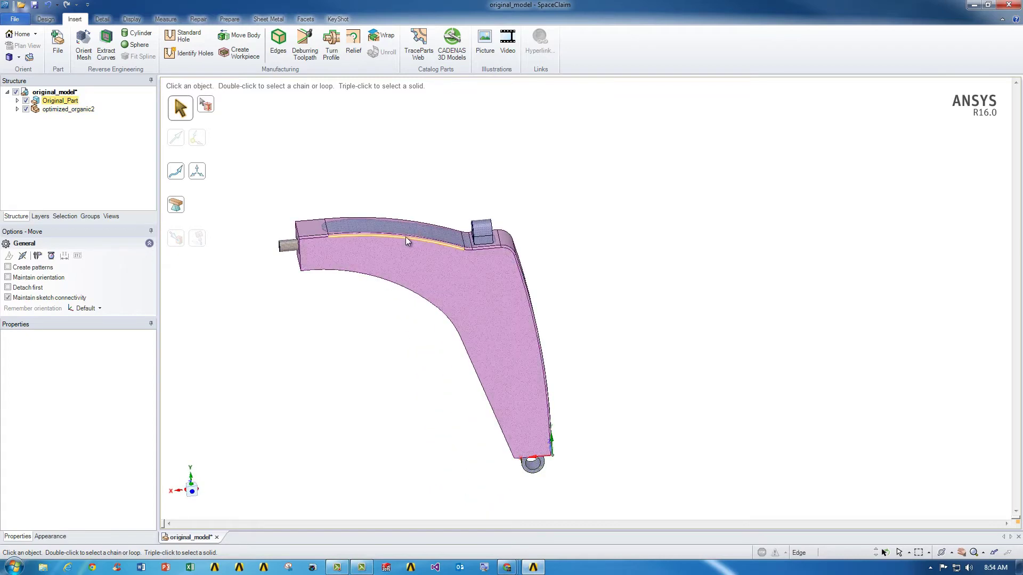
{"action": "scroll", "coordinate": [408, 238], "scroll_direction": "up", "scroll_amount": 5}
{"action": "double_click", "coordinate": [419, 234]}
{"action": "key", "text": "Delete"}
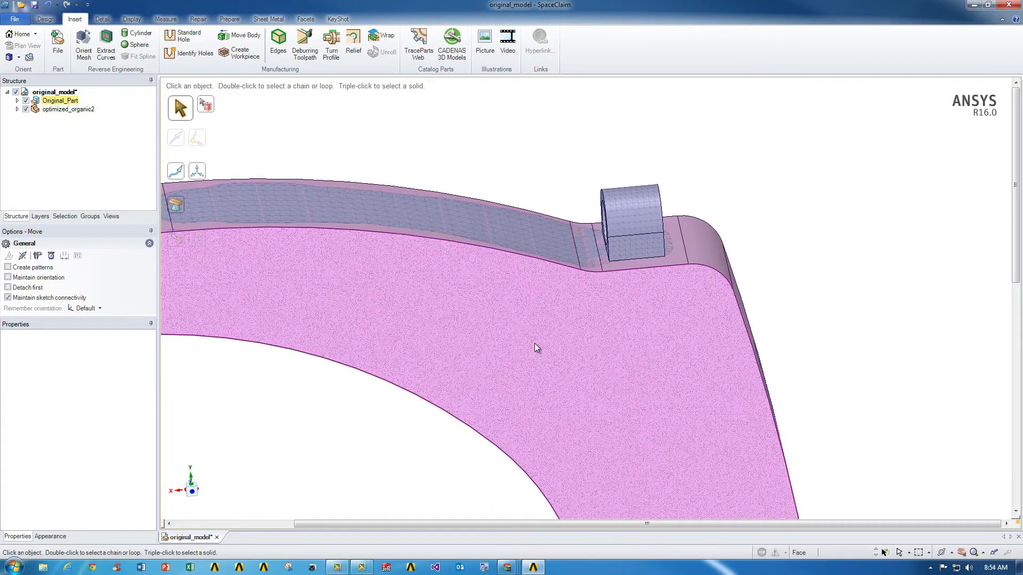
{"action": "scroll", "coordinate": [535, 343], "scroll_direction": "down", "scroll_amount": 5}
{"action": "scroll", "coordinate": [570, 410], "scroll_direction": "up", "scroll_amount": 2}
{"action": "left_click", "coordinate": [583, 373]}
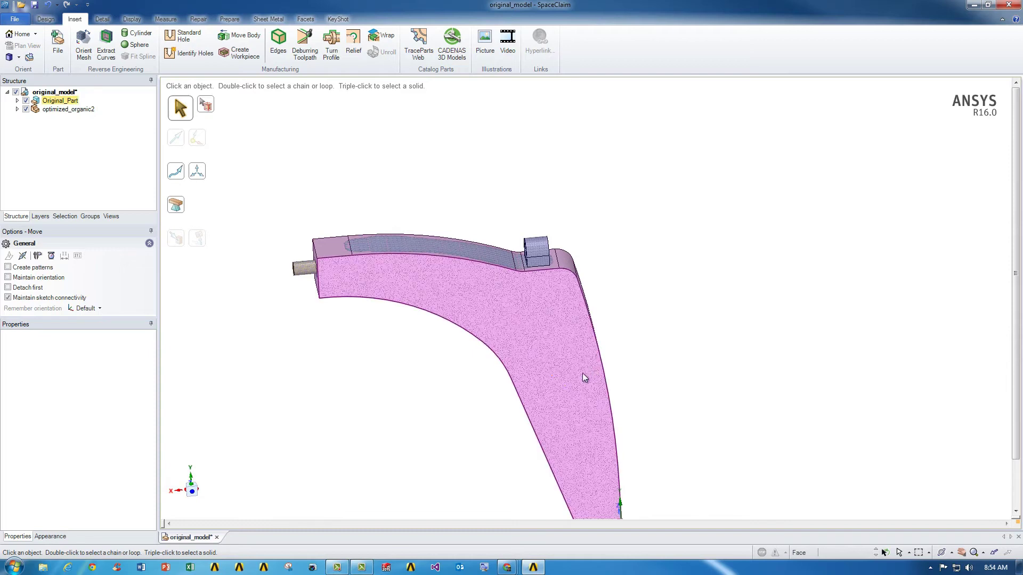
{"action": "middle_click_drag", "start_coordinate": [583, 373], "coordinate": [301, 426]}
{"action": "key", "text": "Escape"}
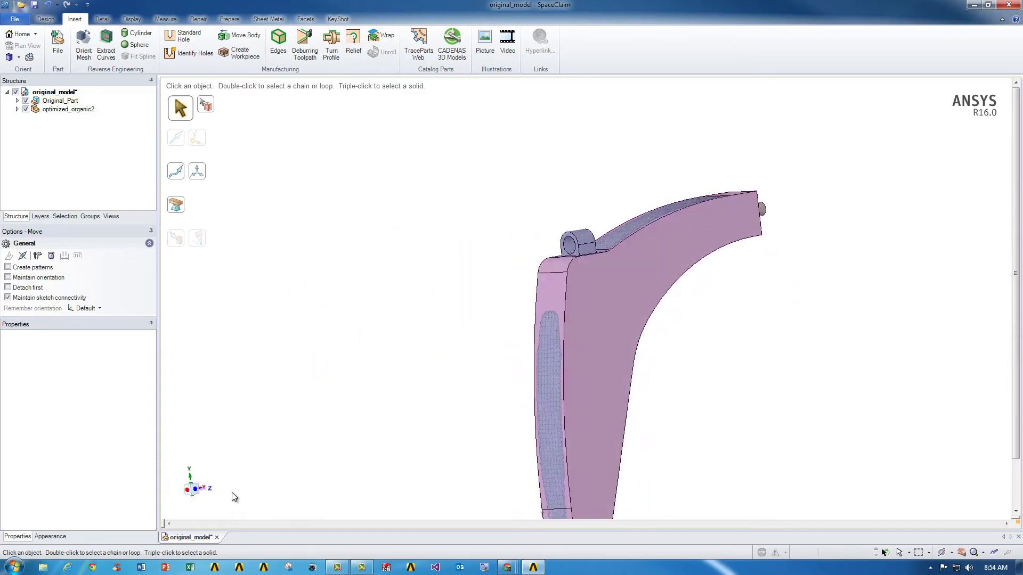
- Create a plane midway between the arm's two side faces and show the cross-section of part and mesh on it
{"action": "left_click", "coordinate": [201, 494]}
{"action": "scroll", "coordinate": [591, 428], "scroll_direction": "down", "scroll_amount": 2}
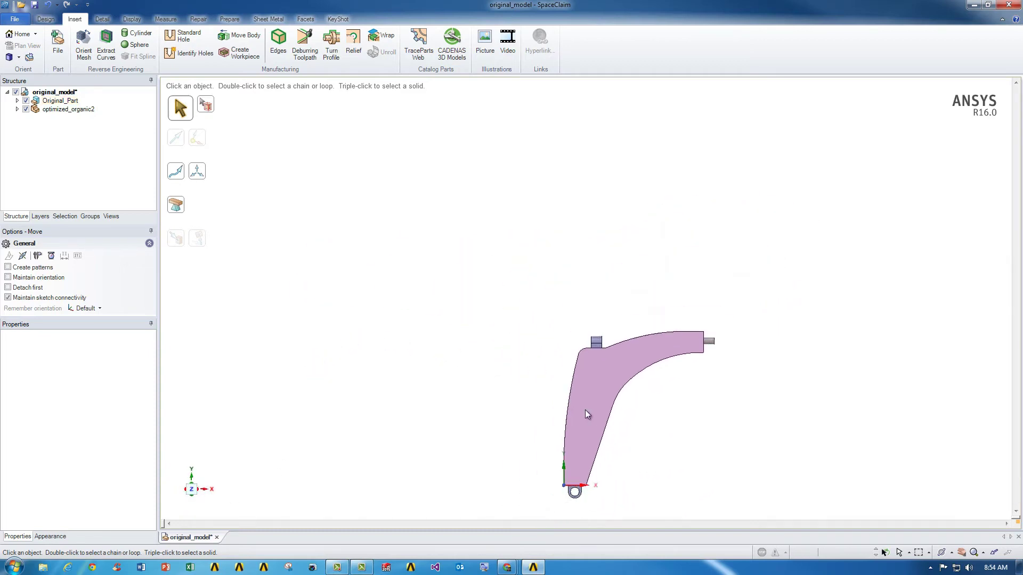
{"action": "left_click", "coordinate": [586, 385]}
{"action": "middle_click_drag", "start_coordinate": [568, 375], "coordinate": [776, 391]}
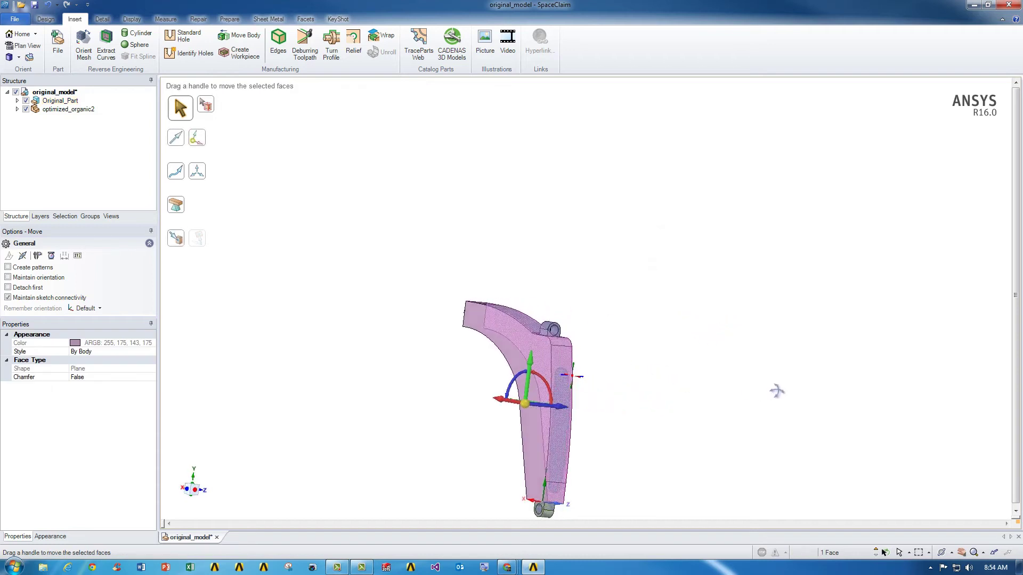
{"action": "left_click", "coordinate": [521, 354], "text": "ctrl"}
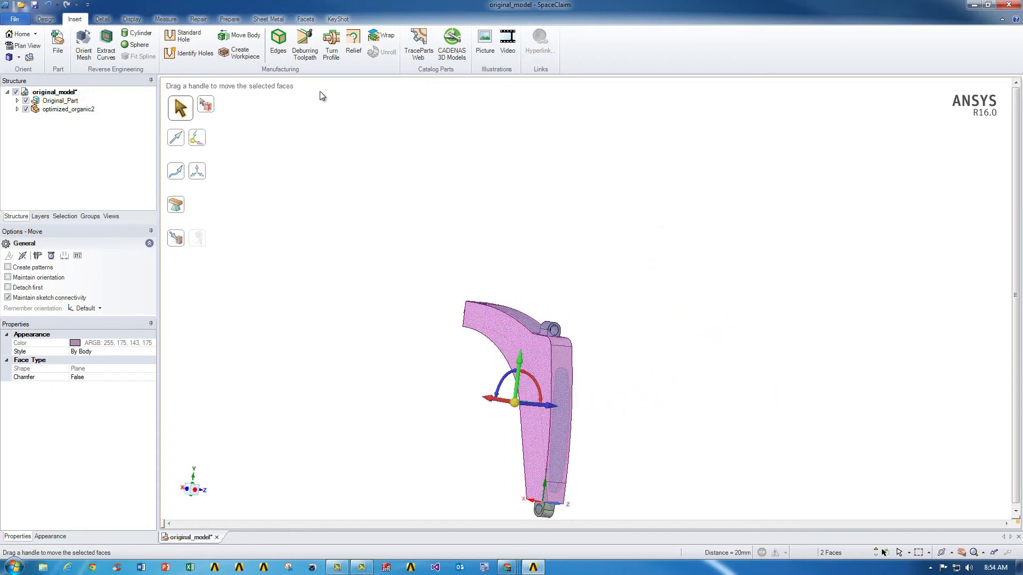
{"action": "left_click", "coordinate": [46, 19]}
{"action": "left_click", "coordinate": [442, 43]}
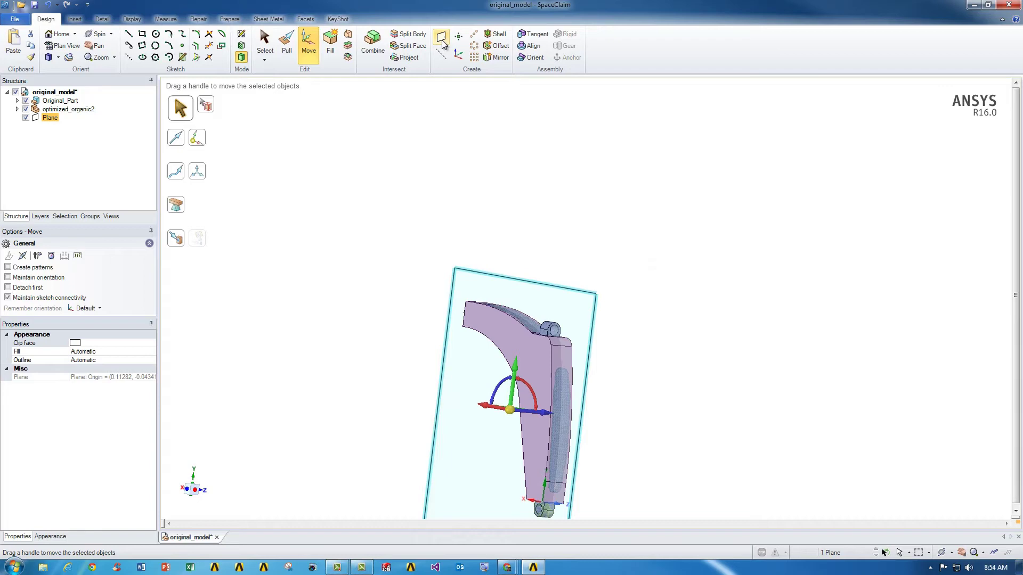
{"action": "left_click", "coordinate": [241, 46]}
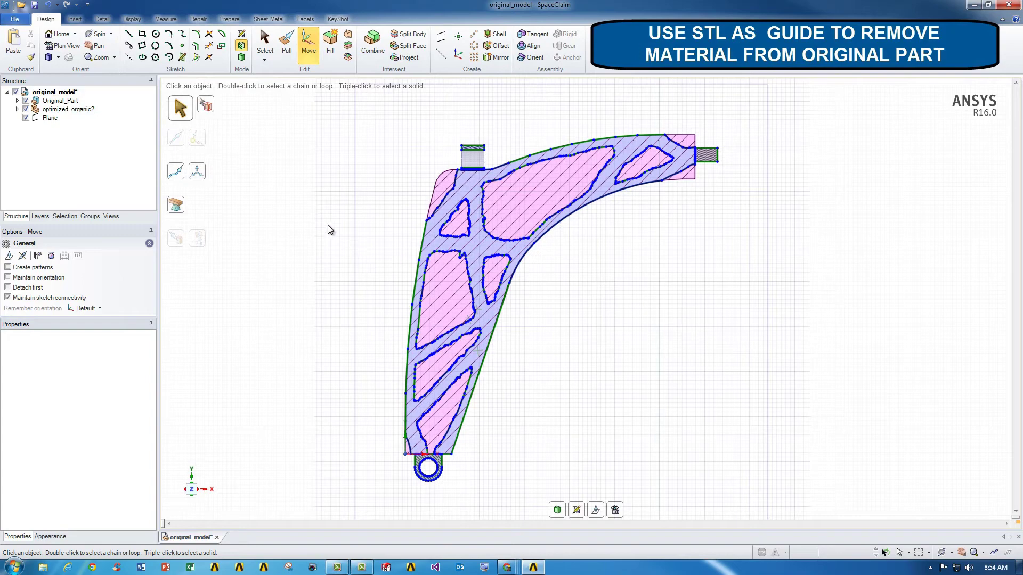
{"action": "left_click", "coordinate": [50, 118]}
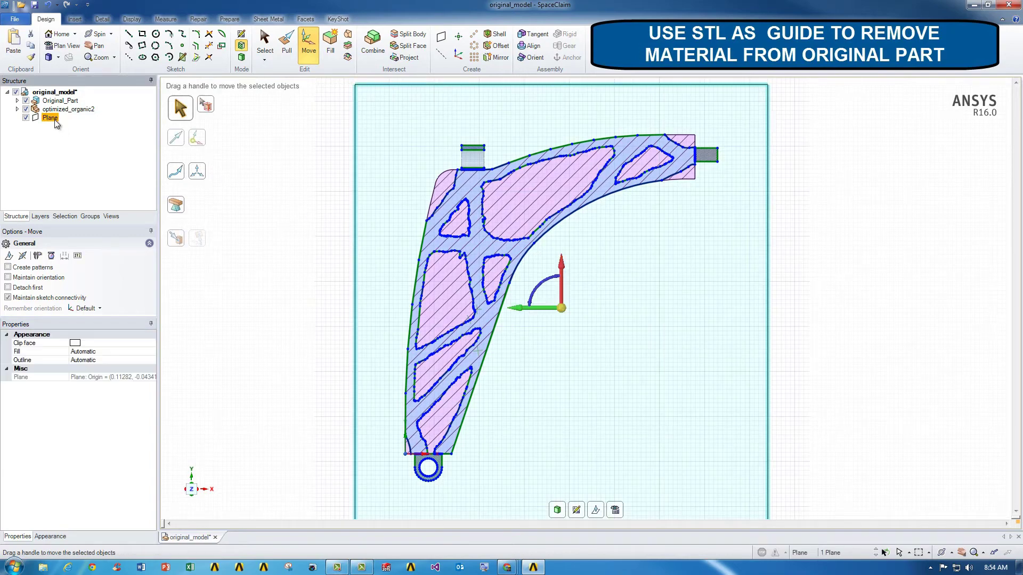
- Sketch a closed line outline on the mid-plane that traces the mesh's largest opening in the upper arm
{"action": "left_click", "coordinate": [129, 37]}
{"action": "left_click", "coordinate": [483, 187]}
{"action": "left_click", "coordinate": [613, 147]}
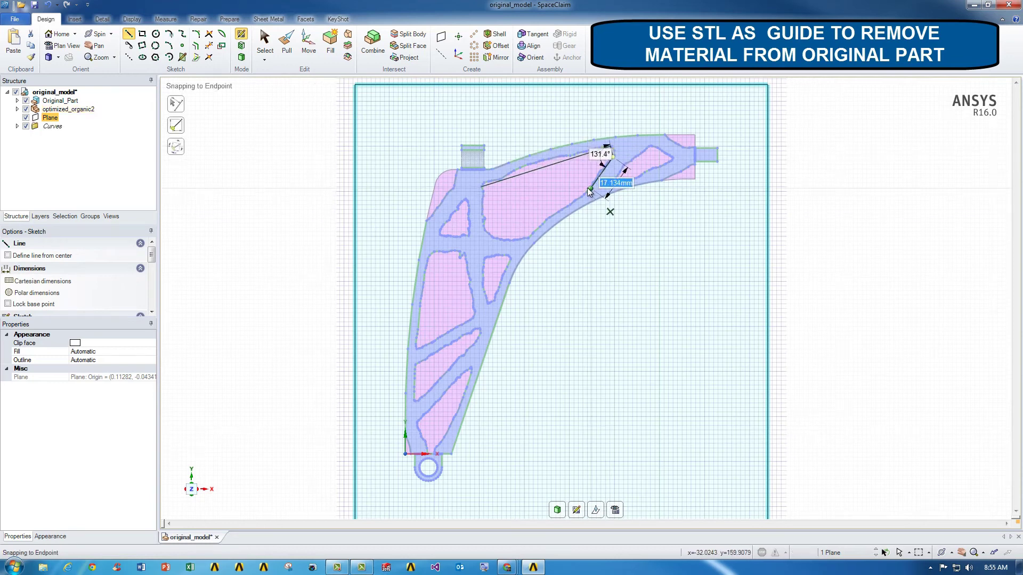
{"action": "left_click", "coordinate": [591, 188]}
{"action": "left_click", "coordinate": [517, 239]}
{"action": "left_click", "coordinate": [485, 230]}
{"action": "left_click", "coordinate": [482, 187]}
- Outline the small elongated mesh opening near the arm's pin end with a closed line loop
{"action": "left_click", "coordinate": [616, 179]}
{"action": "left_click", "coordinate": [651, 147]}
{"action": "left_click", "coordinate": [673, 158]}
{"action": "left_click", "coordinate": [633, 178]}
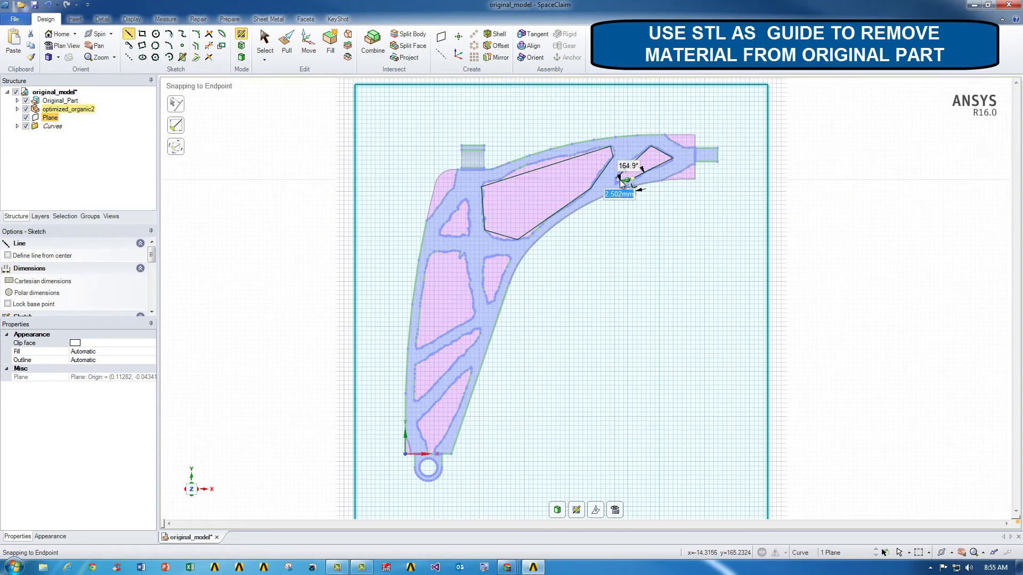
{"action": "left_click", "coordinate": [617, 178]}
- Trace the two small roughly triangular mesh openings around the rib junction below the upper lug with closed line loops
{"action": "left_click", "coordinate": [488, 302]}
{"action": "left_click", "coordinate": [492, 302]}
{"action": "left_click", "coordinate": [508, 255]}
{"action": "left_click", "coordinate": [485, 260]}
{"action": "left_click", "coordinate": [440, 234]}
{"action": "left_click", "coordinate": [466, 199]}
{"action": "left_click", "coordinate": [469, 236]}
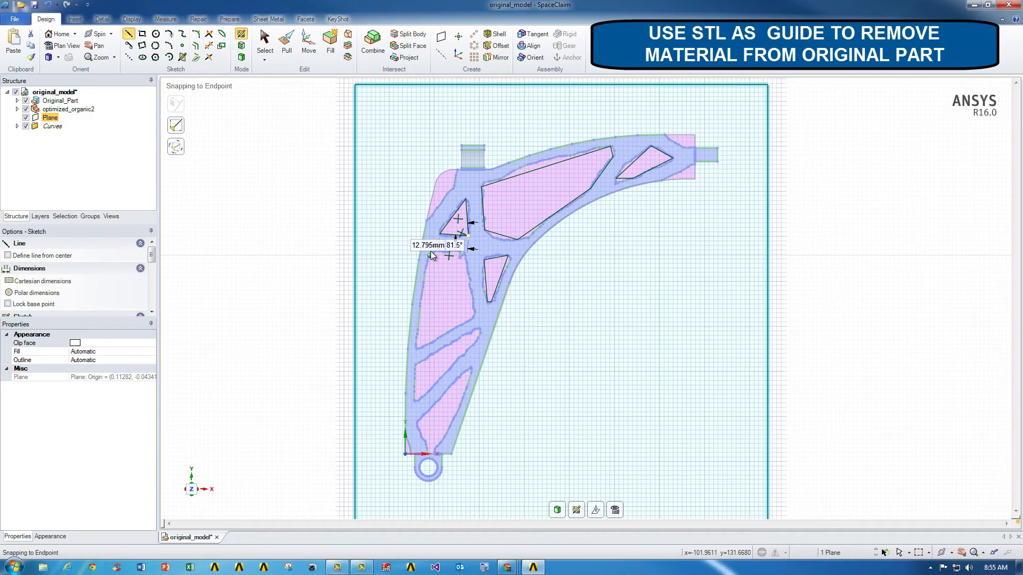
{"action": "left_click", "coordinate": [440, 234]}
- Outline the tall four-sided opening in the lower arm and the slanted opening directly beneath it
{"action": "left_click", "coordinate": [475, 312]}
{"action": "left_click", "coordinate": [419, 347]}
{"action": "left_click", "coordinate": [430, 252]}
{"action": "left_click", "coordinate": [415, 365]}
{"action": "left_click", "coordinate": [482, 333]}
{"action": "left_click", "coordinate": [464, 355]}
{"action": "left_click", "coordinate": [415, 400]}
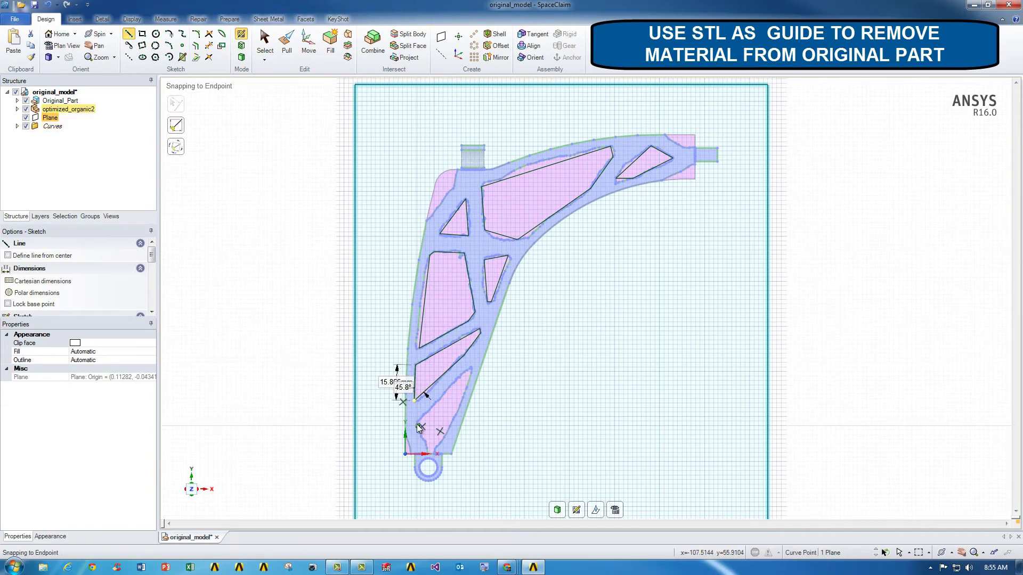
{"action": "left_click", "coordinate": [415, 365]}
- Trace the lowest mesh opening, just above the bottom lug, with a closed line loop
{"action": "left_click", "coordinate": [418, 423]}
{"action": "left_click", "coordinate": [435, 451]}
{"action": "left_click", "coordinate": [469, 381]}
{"action": "left_click", "coordinate": [417, 422]}
{"action": "scroll", "coordinate": [421, 421], "scroll_direction": "up", "scroll_amount": 10}
{"action": "left_click", "coordinate": [386, 449]}
{"action": "scroll", "coordinate": [408, 433], "scroll_direction": "down", "scroll_amount": 10}
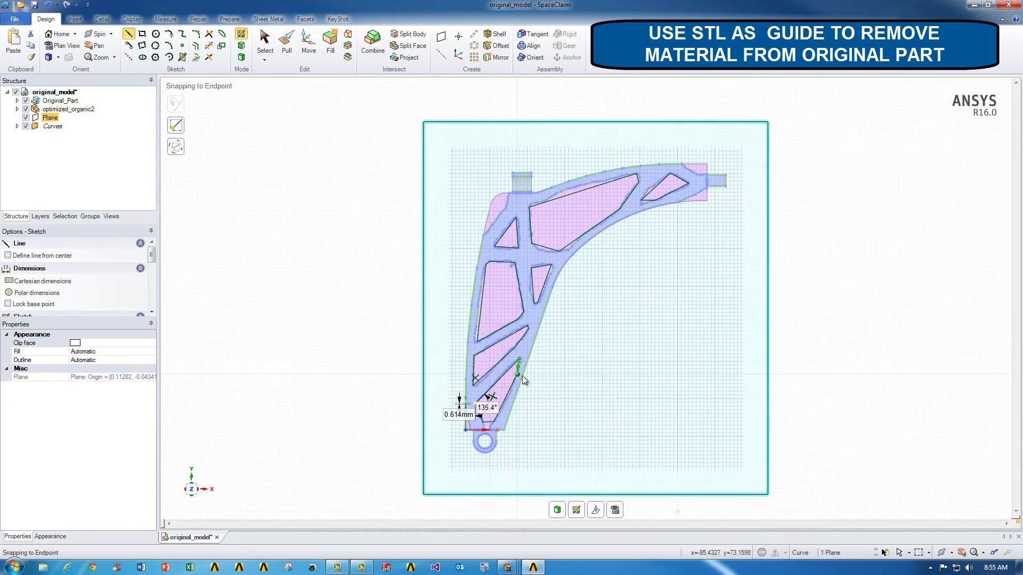
- Draw a triangle over the excess material at the arm's rounded outer corner beside the upper lug
{"action": "scroll", "coordinate": [482, 214], "scroll_direction": "up", "scroll_amount": 5}
{"action": "left_click", "coordinate": [555, 110]}
{"action": "left_click", "coordinate": [470, 249]}
{"action": "scroll", "coordinate": [642, 264], "scroll_direction": "down", "scroll_amount": 5}
- Draw two triangles covering the excess material above and below the mesh at the arm's pin end
{"action": "scroll", "coordinate": [661, 160], "scroll_direction": "up", "scroll_amount": 6}
{"action": "left_click", "coordinate": [746, 142]}
{"action": "left_click", "coordinate": [881, 203]}
{"action": "left_click", "coordinate": [896, 113]}
{"action": "left_click", "coordinate": [747, 142]}
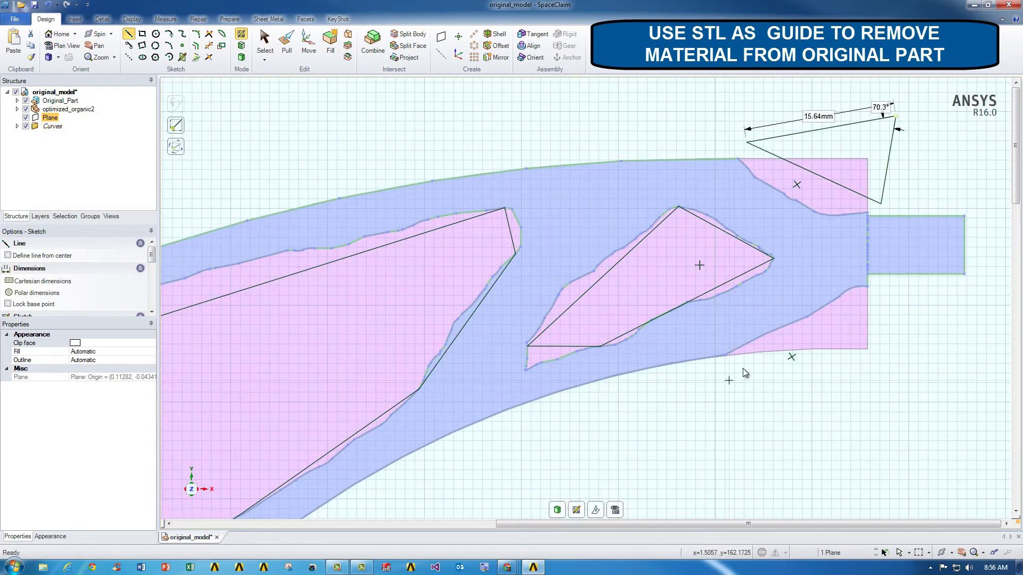
{"action": "left_click", "coordinate": [731, 380]}
{"action": "left_click", "coordinate": [881, 293]}
{"action": "left_click", "coordinate": [882, 393]}
{"action": "left_click", "coordinate": [730, 380]}
- Pull the sketched regions as a cut through one half of the arm's thickness
{"action": "scroll", "coordinate": [657, 210], "scroll_direction": "down", "scroll_amount": 8}
{"action": "key", "text": "s"}
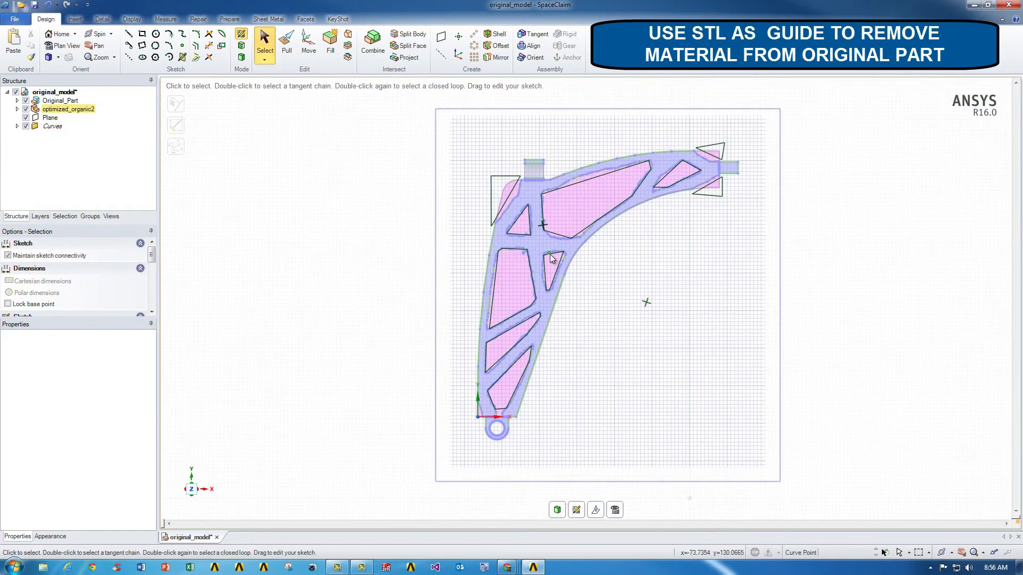
{"action": "key", "text": "p"}
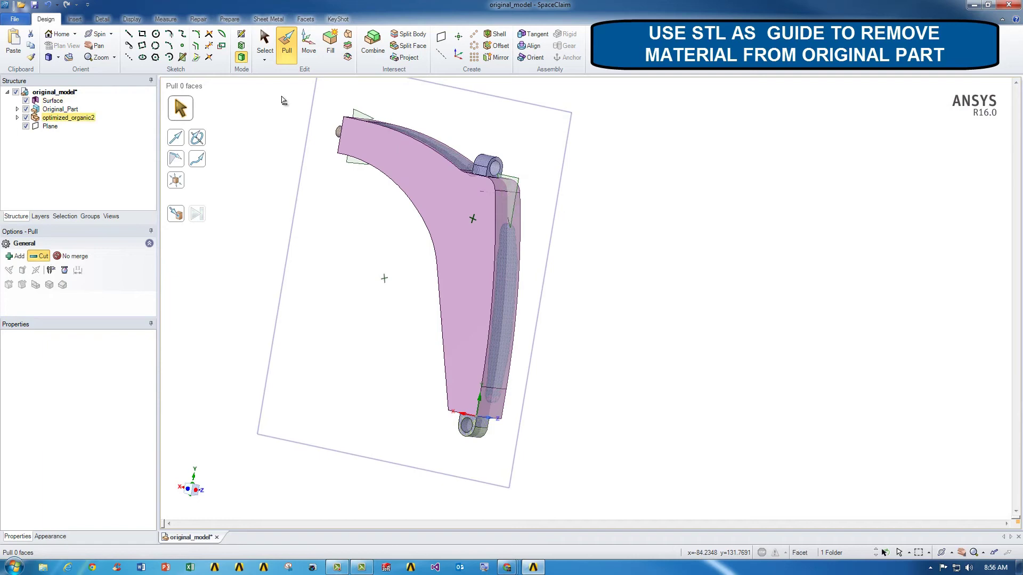
{"action": "left_click", "coordinate": [438, 205]}
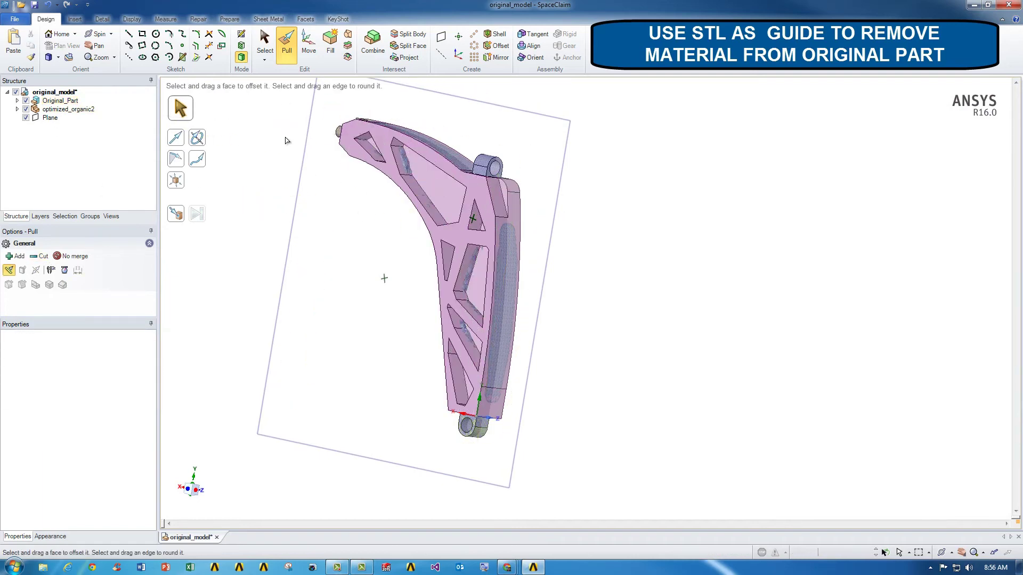
- Select the pocket floors and the remaining corner and tip faces, and pull them through the other half of the arm
{"action": "middle_click_drag", "start_coordinate": [453, 152], "coordinate": [544, 155]}
{"action": "left_click", "coordinate": [326, 149]}
{"action": "left_click", "coordinate": [326, 118], "text": "ctrl"}
{"action": "left_click", "coordinate": [359, 146], "text": "ctrl"}
{"action": "left_click", "coordinate": [429, 186], "text": "ctrl"}
{"action": "left_click", "coordinate": [503, 222], "text": "ctrl"}
{"action": "left_click", "coordinate": [467, 259], "text": "ctrl"}
{"action": "left_click", "coordinate": [496, 285], "text": "ctrl"}
{"action": "left_click", "coordinate": [493, 341], "text": "ctrl"}
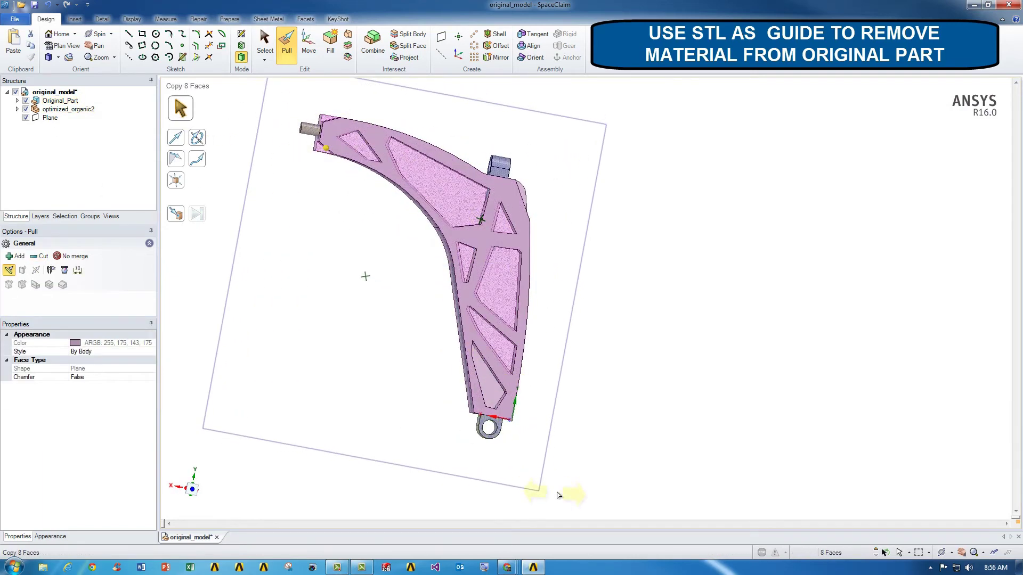
{"action": "left_click", "coordinate": [487, 391], "text": "ctrl"}
{"action": "left_click_drag", "start_coordinate": [520, 192], "coordinate": [290, 215]}
{"action": "left_click", "coordinate": [290, 214]}
{"action": "middle_click_drag", "start_coordinate": [290, 214], "coordinate": [408, 230]}
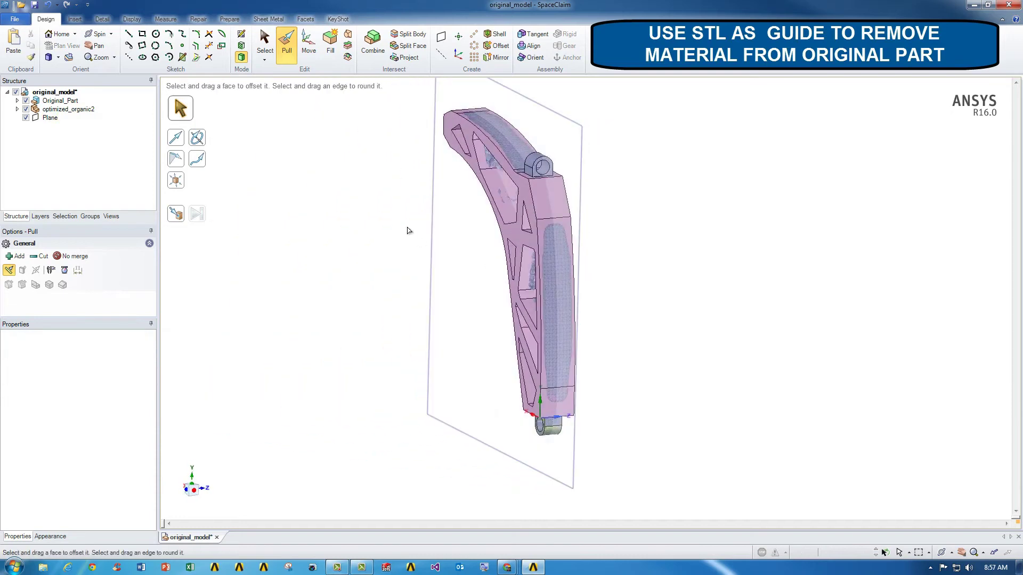
- Measure the distance between the arm's side edge and the optimized mesh in the top view
{"action": "left_click", "coordinate": [192, 486]}
{"action": "left_click", "coordinate": [166, 19]}
{"action": "scroll", "coordinate": [485, 285], "scroll_direction": "up", "scroll_amount": 5}
{"action": "left_click", "coordinate": [511, 278]}
{"action": "scroll", "coordinate": [511, 283], "scroll_direction": "down", "scroll_amount": 4}
{"action": "left_click", "coordinate": [517, 152], "text": "ctrl"}
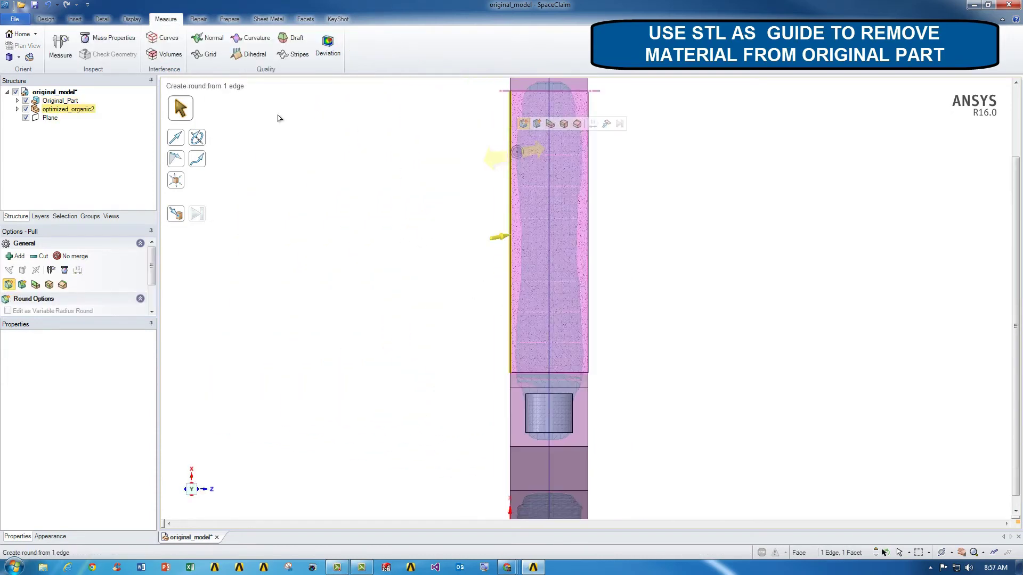
{"action": "key", "text": "e"}
{"action": "key", "text": "p"}
{"action": "scroll", "coordinate": [509, 345], "scroll_direction": "down", "scroll_amount": 5}
{"action": "left_click_drag", "start_coordinate": [512, 385], "coordinate": [496, 384]}
{"action": "middle_click_drag", "start_coordinate": [495, 384], "coordinate": [565, 267]}
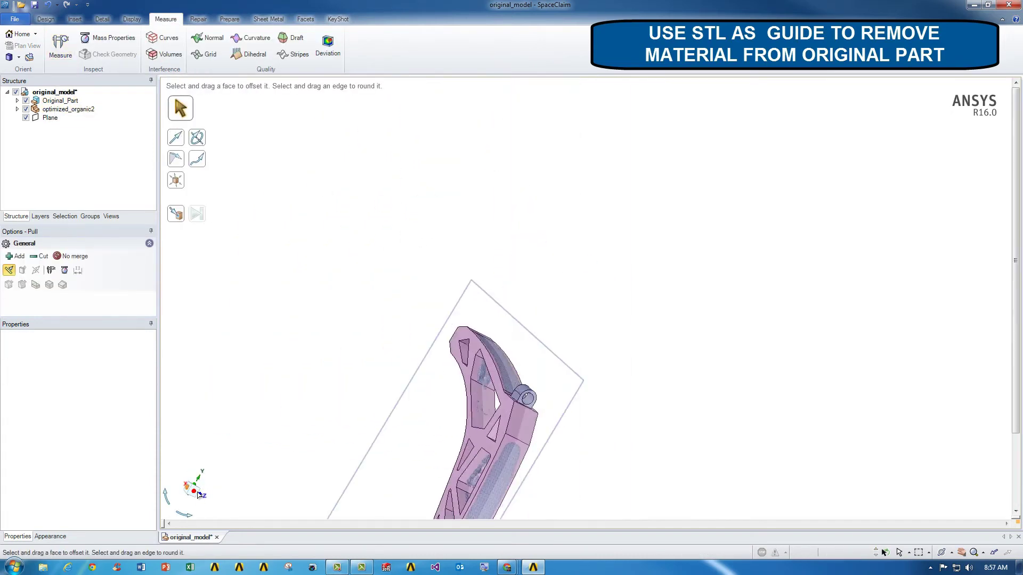
- Create a second plane on the arm's flat side face
{"action": "left_click", "coordinate": [196, 489]}
{"action": "scroll", "coordinate": [591, 320], "scroll_direction": "up", "scroll_amount": 1}
{"action": "key", "text": "Escape"}
{"action": "left_click", "coordinate": [483, 273]}
{"action": "left_click", "coordinate": [46, 20]}
{"action": "left_click", "coordinate": [441, 37]}
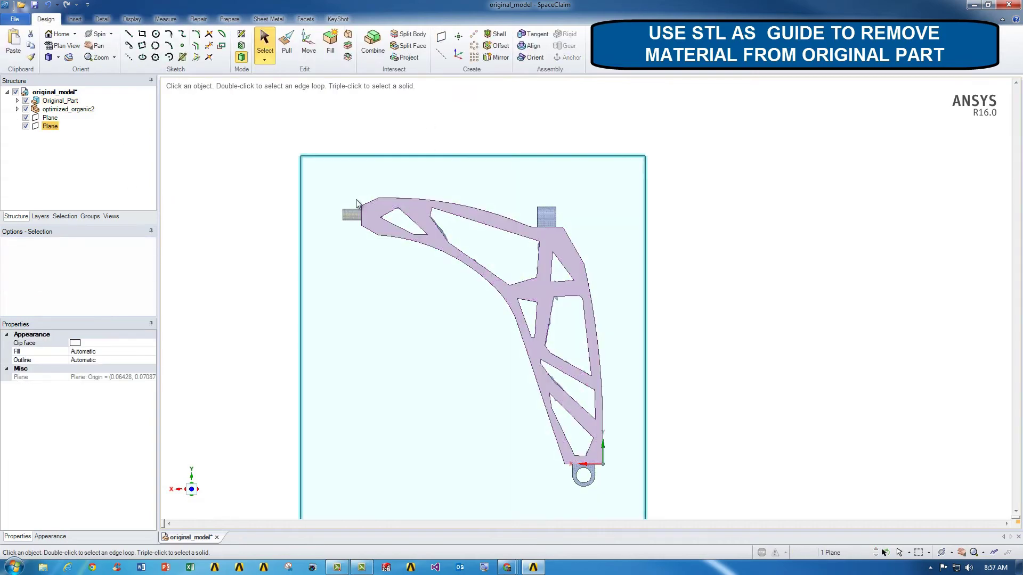
- Sketch on the new plane and offset the arm's complete outer outline by 1.5 mm
{"action": "scroll", "coordinate": [423, 216], "scroll_direction": "up", "scroll_amount": 4}
{"action": "double_click", "coordinate": [452, 184]}
{"action": "double_click", "coordinate": [452, 183]}
{"action": "left_click", "coordinate": [241, 34]}
{"action": "double_click", "coordinate": [417, 181]}
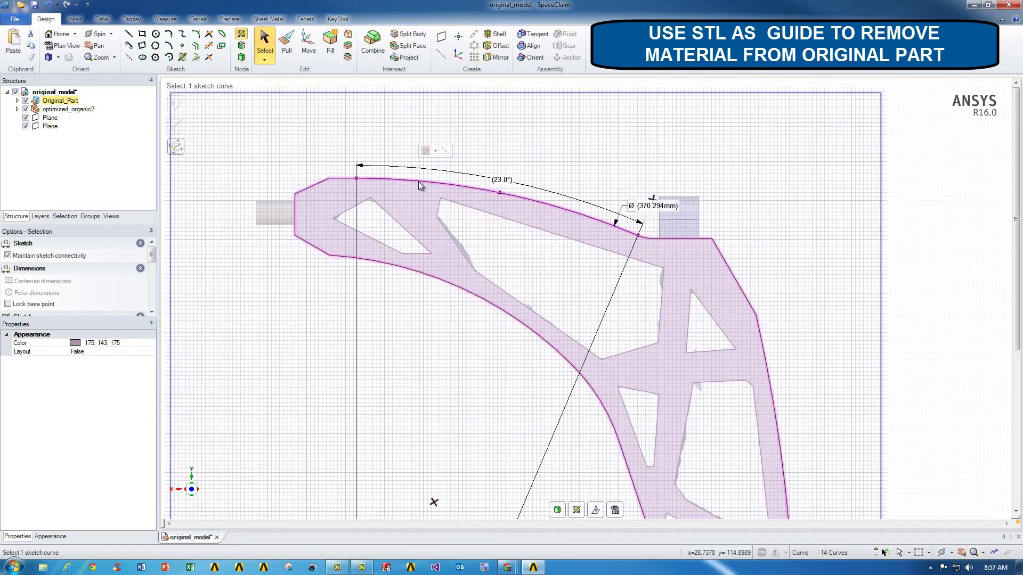
{"action": "left_click", "coordinate": [196, 45]}
{"action": "scroll", "coordinate": [365, 180], "scroll_direction": "up", "scroll_amount": 5}
{"action": "left_click", "coordinate": [371, 177]}
{"action": "type", "text": "1.5"}
{"action": "key", "text": "Return"}
{"action": "scroll", "coordinate": [533, 271], "scroll_direction": "down", "scroll_amount": 7}
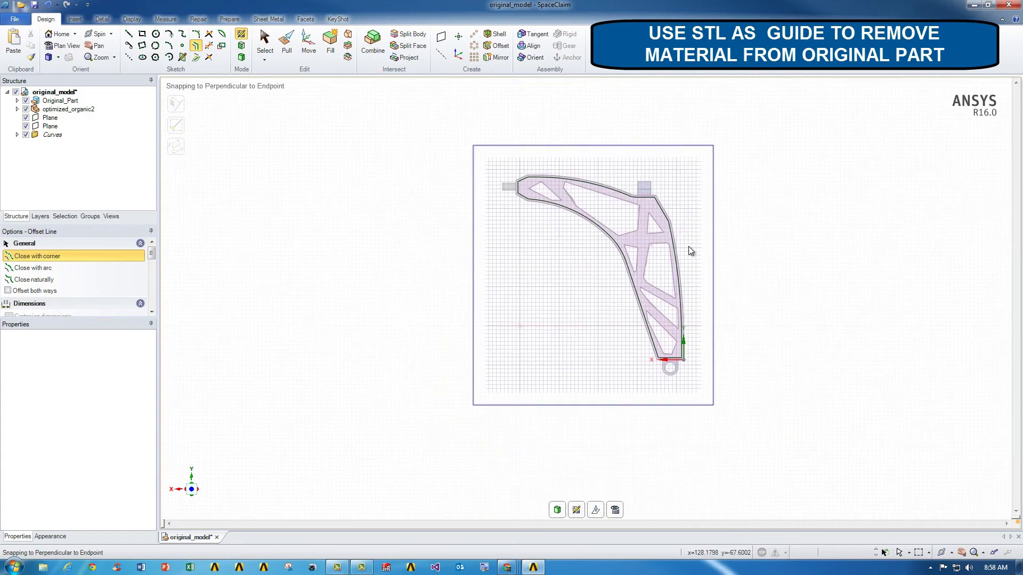
- Create a third plane on the arm's opposite flat side face
{"action": "key", "text": "p"}
{"action": "middle_click_drag", "start_coordinate": [605, 268], "coordinate": [687, 267]}
{"action": "left_click", "coordinate": [591, 255]}
{"action": "left_click", "coordinate": [441, 37]}
- Sketch on this opposite-side plane and offset the arm's closed outer outline by 1.5 mm
{"action": "left_click", "coordinate": [242, 35]}
{"action": "double_click", "coordinate": [640, 173]}
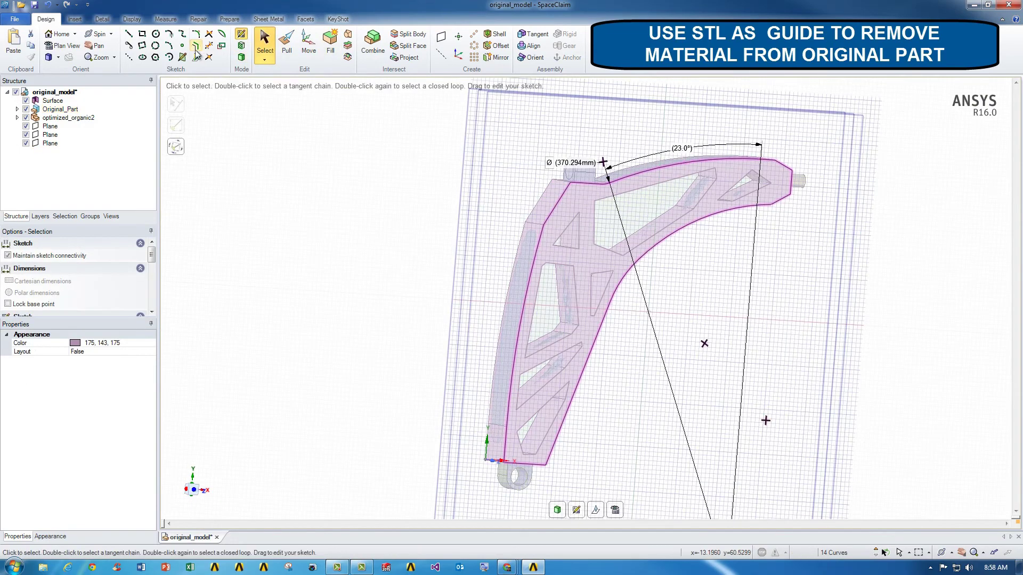
{"action": "left_click", "coordinate": [196, 46]}
{"action": "left_click", "coordinate": [544, 223]}
{"action": "type", "text": "1.5"}
{"action": "key", "text": "Return"}
{"action": "key", "text": "Escape"}
- Leave the sketch and pull the region inside the offset outline into the arm's near side
{"action": "left_click", "coordinate": [241, 57]}
{"action": "key", "text": "p"}
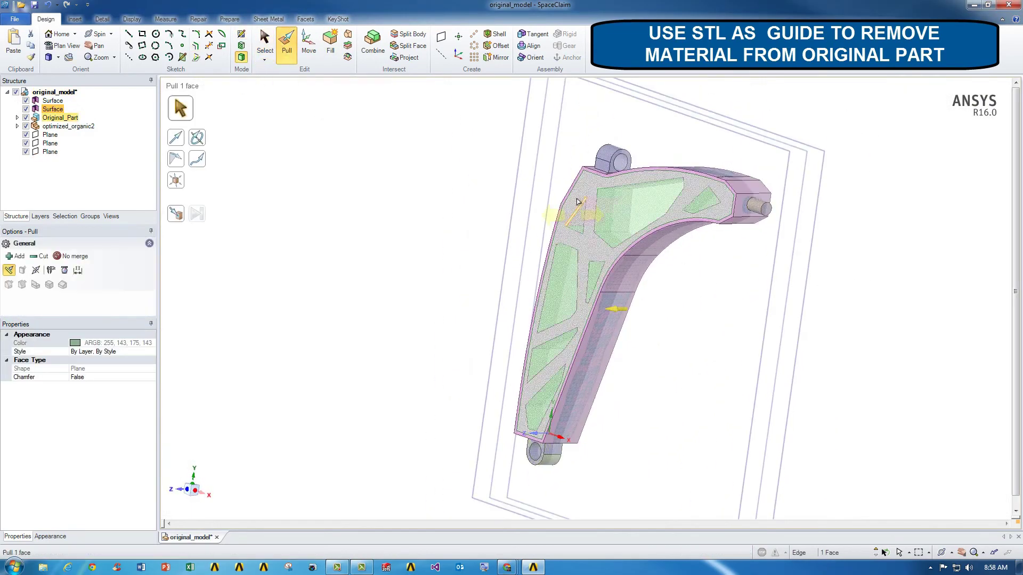
{"action": "scroll", "coordinate": [644, 209], "scroll_direction": "up", "scroll_amount": 5}
- Try to pull the region inside the offset outline on the arm's other side without forcing a cut
{"action": "middle_click_drag", "start_coordinate": [813, 400], "coordinate": [687, 399]}
{"action": "left_click", "coordinate": [686, 298]}
{"action": "left_click_drag", "start_coordinate": [686, 298], "coordinate": [680, 296]}
{"action": "key", "text": "Escape"}
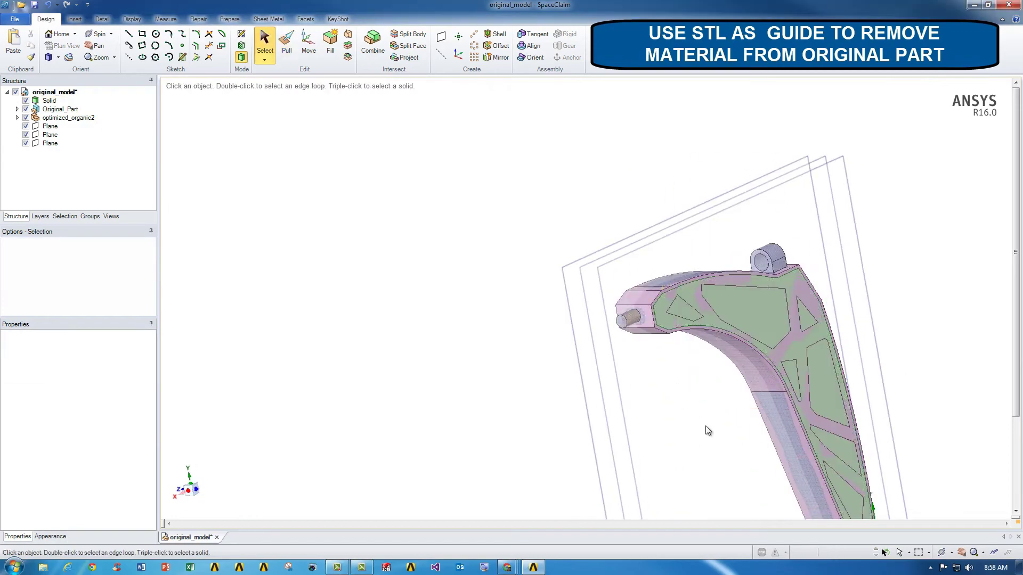
{"action": "middle_click_drag", "start_coordinate": [705, 426], "coordinate": [612, 272]}
{"action": "key", "text": "ctrl+z"}
{"action": "left_click_drag", "start_coordinate": [686, 298], "coordinate": [641, 309]}
{"action": "key", "text": "ctrl+z"}
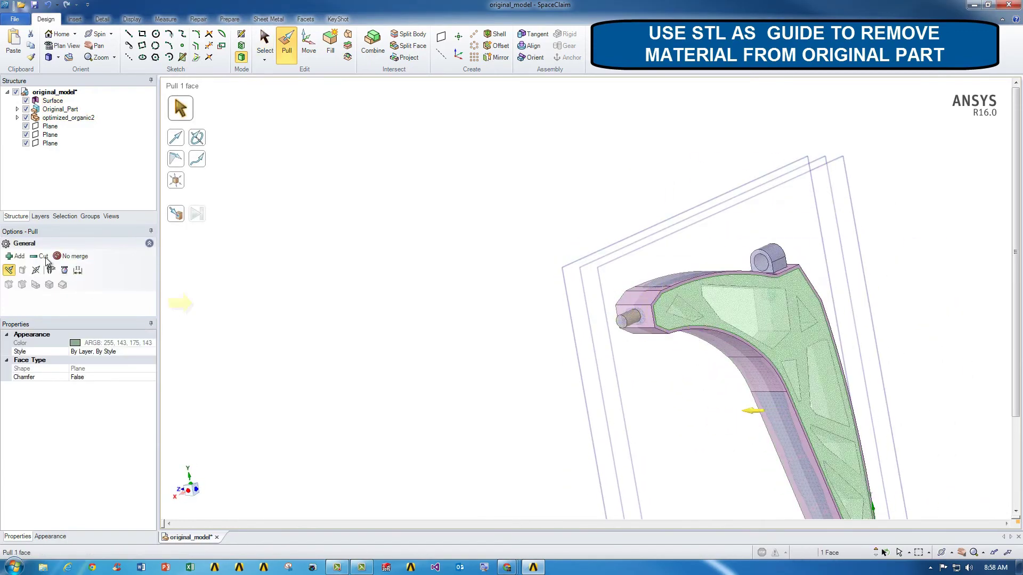
- Pull the offset region on the arm's other side into the body with the Cut option
{"action": "left_click", "coordinate": [46, 258]}
{"action": "left_click_drag", "start_coordinate": [706, 313], "coordinate": [639, 315]}
{"action": "middle_click_drag", "start_coordinate": [661, 315], "coordinate": [635, 308]}
{"action": "left_click", "coordinate": [566, 301]}
- Select all cutout corner edges of the same length and round them to about 1 mm
{"action": "scroll", "coordinate": [421, 117], "scroll_direction": "up", "scroll_amount": 4}
{"action": "left_click", "coordinate": [618, 258]}
{"action": "scroll", "coordinate": [618, 258], "scroll_direction": "up", "scroll_amount": 5}
{"action": "left_click", "coordinate": [617, 256]}
{"action": "left_click", "coordinate": [65, 216]}
{"action": "left_click", "coordinate": [65, 141]}
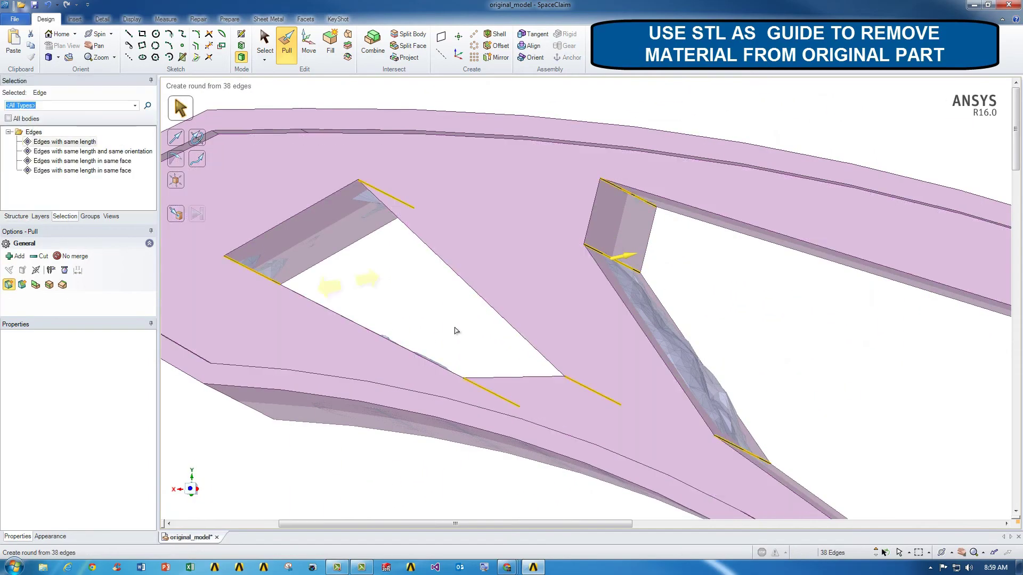
{"action": "scroll", "coordinate": [457, 329], "scroll_direction": "down", "scroll_amount": 8}
{"action": "middle_click_drag", "start_coordinate": [702, 327], "coordinate": [701, 368]}
{"action": "left_click_drag", "start_coordinate": [701, 368], "coordinate": [757, 296]}
- Examine the rounded cutout corners along the arm from both sides
{"action": "scroll", "coordinate": [666, 482], "scroll_direction": "down", "scroll_amount": 2}
{"action": "middle_click_drag", "start_coordinate": [666, 299], "coordinate": [550, 231]}
{"action": "left_click", "coordinate": [589, 302]}
{"action": "scroll", "coordinate": [655, 320], "scroll_direction": "up", "scroll_amount": 6}
{"action": "left_click", "coordinate": [674, 341]}
{"action": "left_click", "coordinate": [642, 341]}
{"action": "middle_click_drag", "start_coordinate": [642, 341], "coordinate": [331, 288]}
{"action": "scroll", "coordinate": [478, 359], "scroll_direction": "down", "scroll_amount": 5}
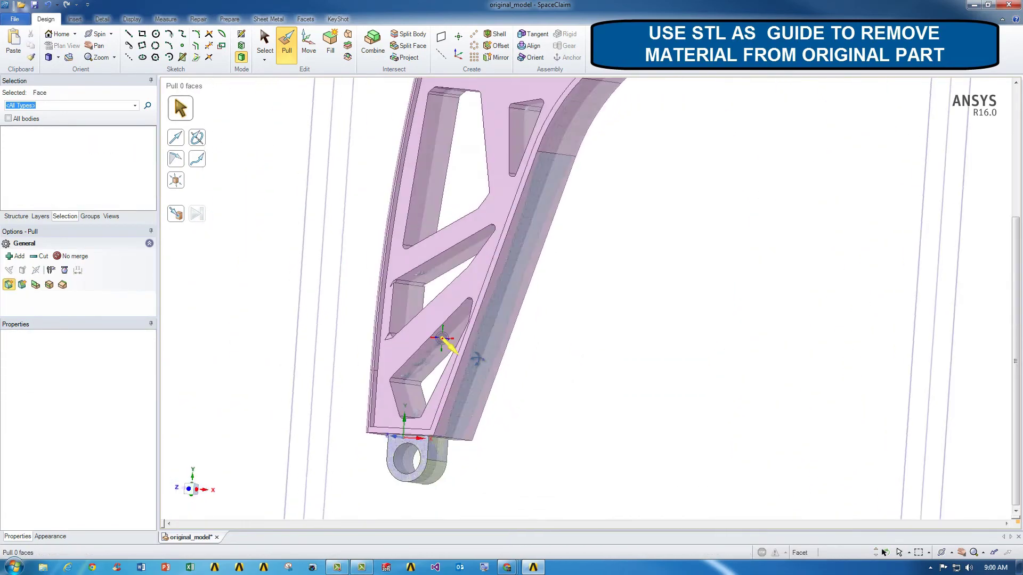
{"action": "scroll", "coordinate": [469, 341], "scroll_direction": "up", "scroll_amount": 6}
{"action": "scroll", "coordinate": [595, 378], "scroll_direction": "down", "scroll_amount": 7}
{"action": "scroll", "coordinate": [594, 379], "scroll_direction": "up", "scroll_amount": 6}
{"action": "scroll", "coordinate": [602, 358], "scroll_direction": "down", "scroll_amount": 3}
{"action": "scroll", "coordinate": [604, 358], "scroll_direction": "up", "scroll_amount": 3}
{"action": "scroll", "coordinate": [628, 390], "scroll_direction": "down", "scroll_amount": 8}
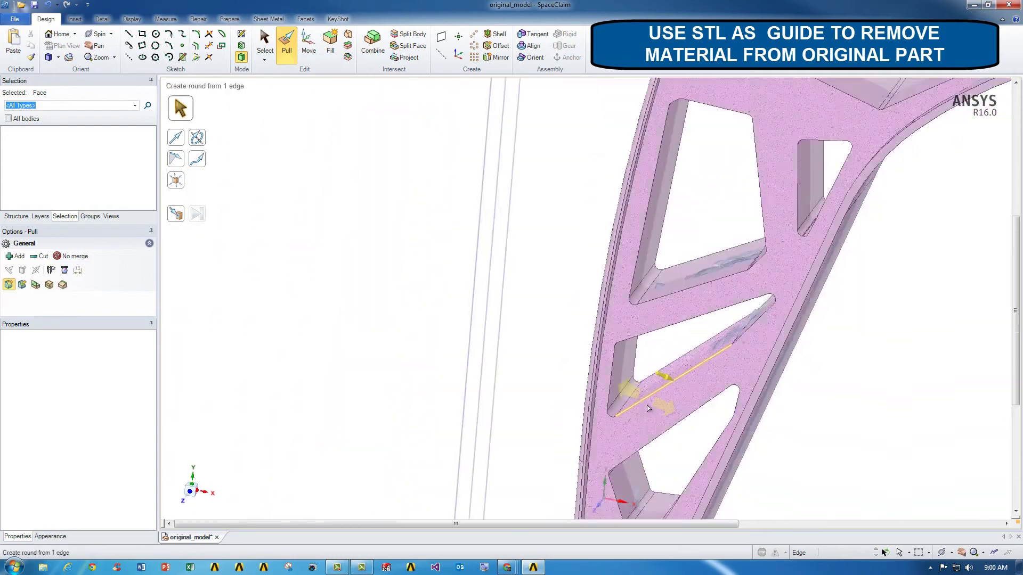
- Select the full edge loop of the recessed rim on one side and round it to about 2 mm
{"action": "middle_click_drag", "start_coordinate": [628, 390], "coordinate": [647, 380]}
{"action": "scroll", "coordinate": [656, 169], "scroll_direction": "up", "scroll_amount": 7}
{"action": "scroll", "coordinate": [656, 170], "scroll_direction": "down", "scroll_amount": 4}
{"action": "double_click", "coordinate": [664, 219]}
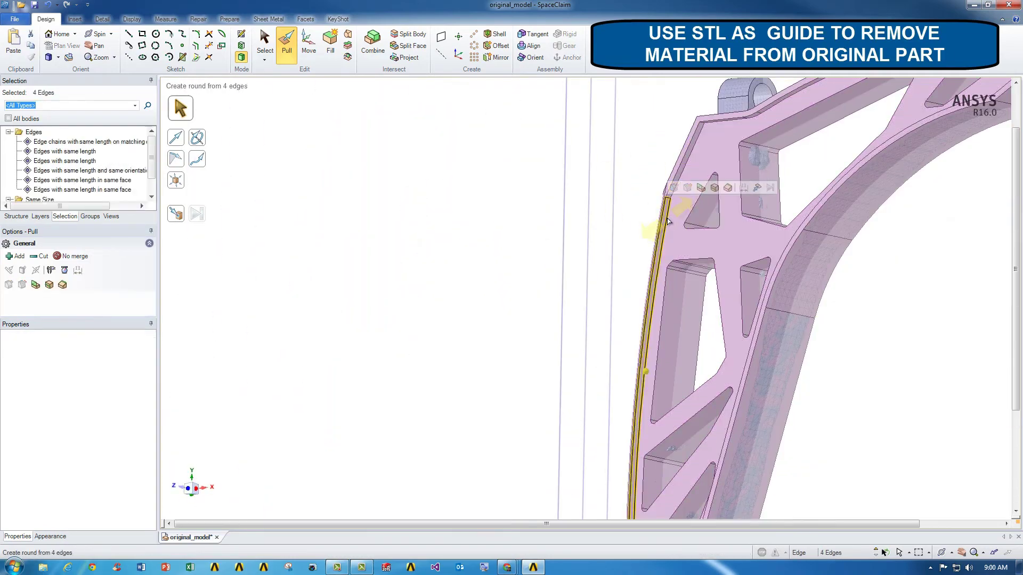
{"action": "double_click", "coordinate": [664, 219]}
{"action": "left_click_drag", "start_coordinate": [705, 240], "coordinate": [643, 228]}
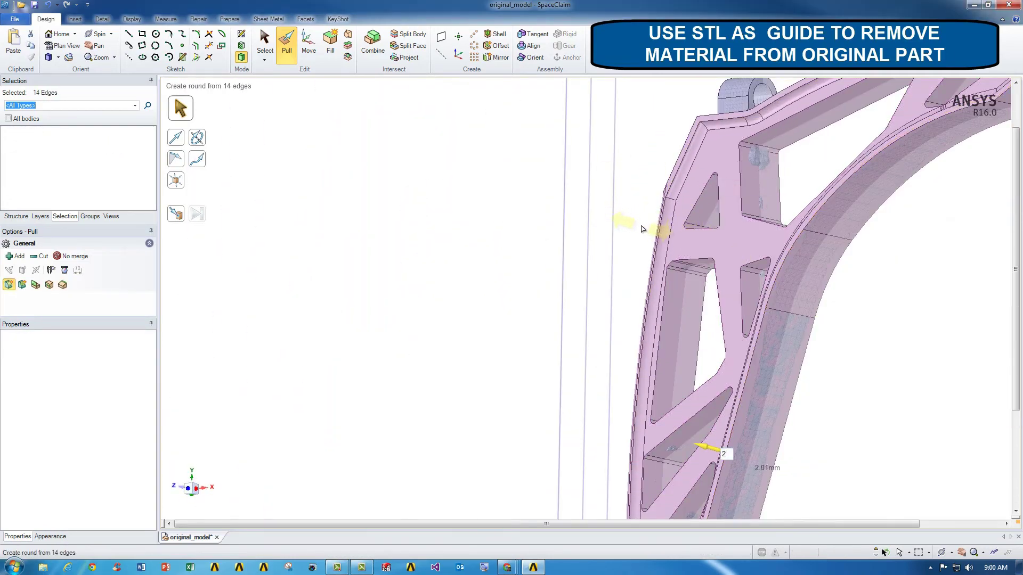
{"action": "left_click", "coordinate": [643, 228]}
- Select the matching rim edge loop on the other side of the arm and round it
{"action": "scroll", "coordinate": [895, 298], "scroll_direction": "down", "scroll_amount": 5}
{"action": "middle_click_drag", "start_coordinate": [992, 338], "coordinate": [746, 178]}
{"action": "scroll", "coordinate": [763, 204], "scroll_direction": "up", "scroll_amount": 5}
{"action": "double_click", "coordinate": [736, 178]}
{"action": "double_click", "coordinate": [737, 179]}
{"action": "left_click_drag", "start_coordinate": [737, 178], "coordinate": [729, 154]}
{"action": "left_click", "coordinate": [680, 377]}
{"action": "key", "text": "h"}
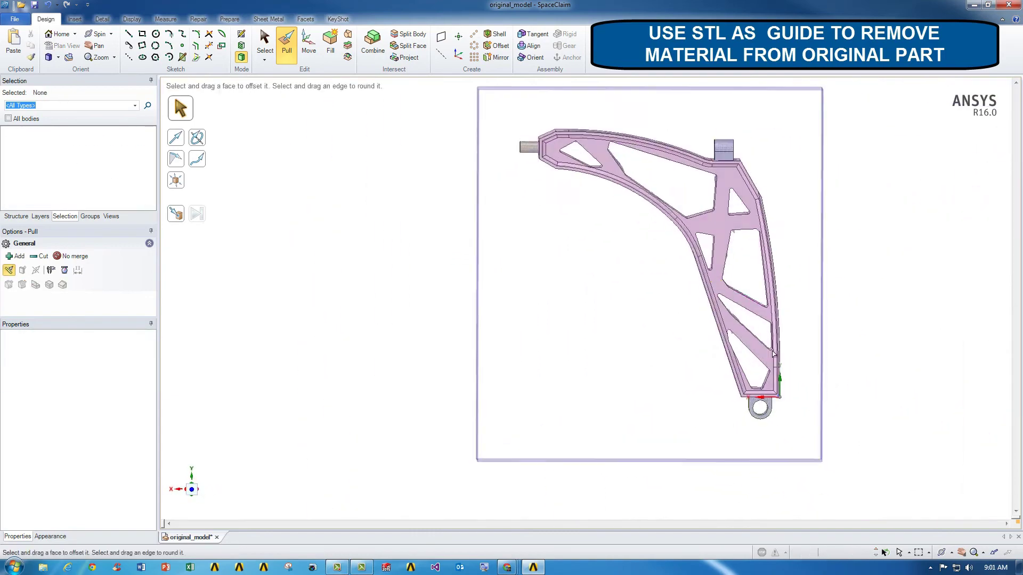
{"action": "scroll", "coordinate": [776, 377], "scroll_direction": "up", "scroll_amount": 8}
{"action": "left_click", "coordinate": [657, 337]}
{"action": "left_click_drag", "start_coordinate": [657, 336], "coordinate": [895, 557]}
{"action": "left_click", "coordinate": [420, 402]}
{"action": "scroll", "coordinate": [788, 346], "scroll_direction": "down", "scroll_amount": 8}
{"action": "left_click", "coordinate": [800, 327]}
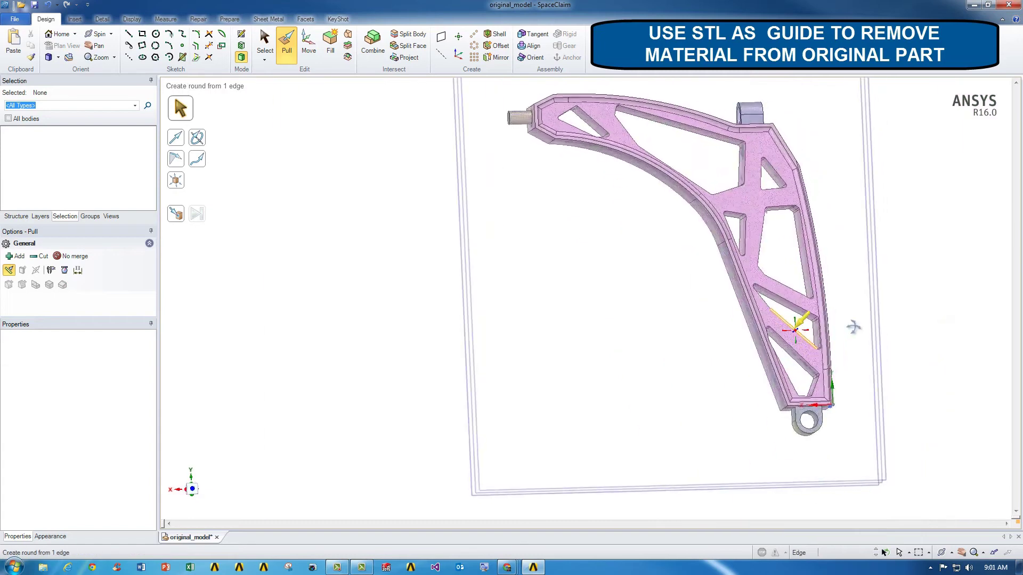
- Hide the optimized_organic2 mesh so only the rebuilt arm and its planes are displayed
{"action": "middle_click_drag", "start_coordinate": [854, 326], "coordinate": [860, 331]}
{"action": "left_click", "coordinate": [861, 331]}
{"action": "left_click", "coordinate": [16, 216]}
{"action": "left_click", "coordinate": [26, 109]}
- Enlarge the two corner rounds at the wide upper end of the large lower cutout to about 3 mm
{"action": "scroll", "coordinate": [905, 256], "scroll_direction": "up", "scroll_amount": 8}
{"action": "left_click", "coordinate": [929, 274]}
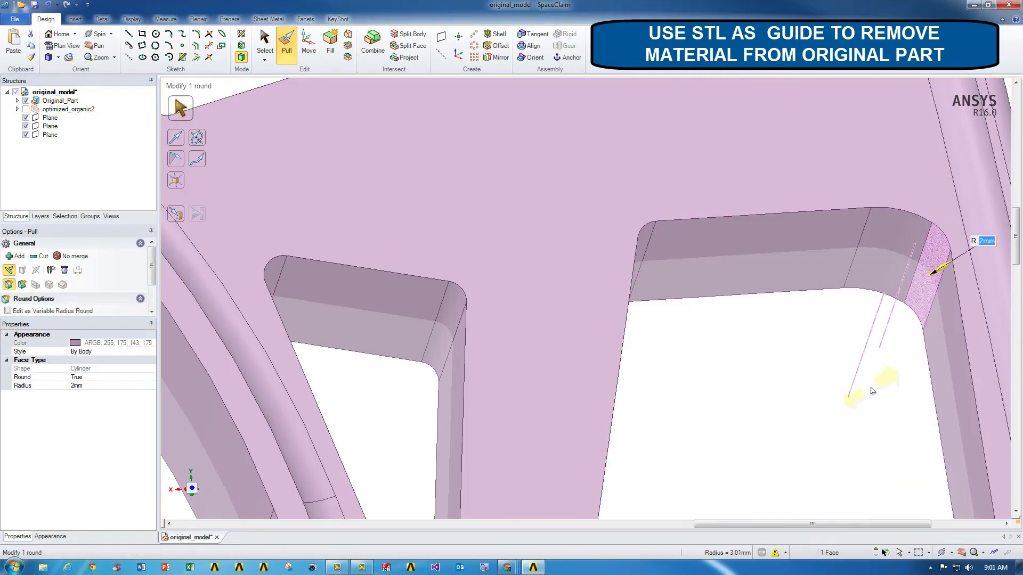
{"action": "left_click", "coordinate": [654, 258]}
- Select all remaining cutout corner rounds of equal radius and set their radius to 3 mm
{"action": "scroll", "coordinate": [703, 351], "scroll_direction": "down", "scroll_amount": 8}
{"action": "scroll", "coordinate": [647, 349], "scroll_direction": "up", "scroll_amount": 8}
{"action": "left_click", "coordinate": [650, 343]}
{"action": "scroll", "coordinate": [656, 342], "scroll_direction": "down", "scroll_amount": 7}
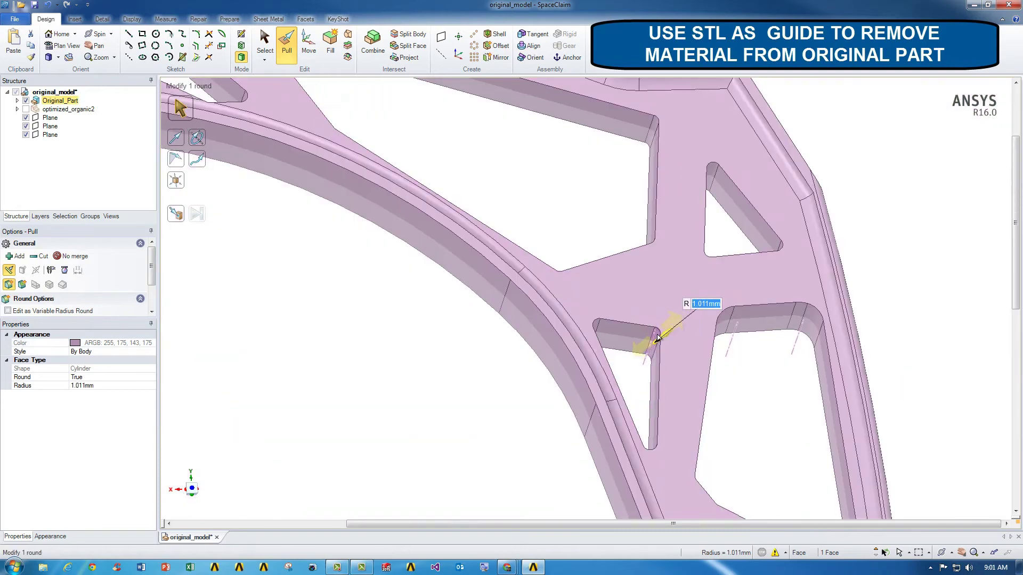
{"action": "left_click", "coordinate": [65, 216]}
{"action": "left_click", "coordinate": [81, 142]}
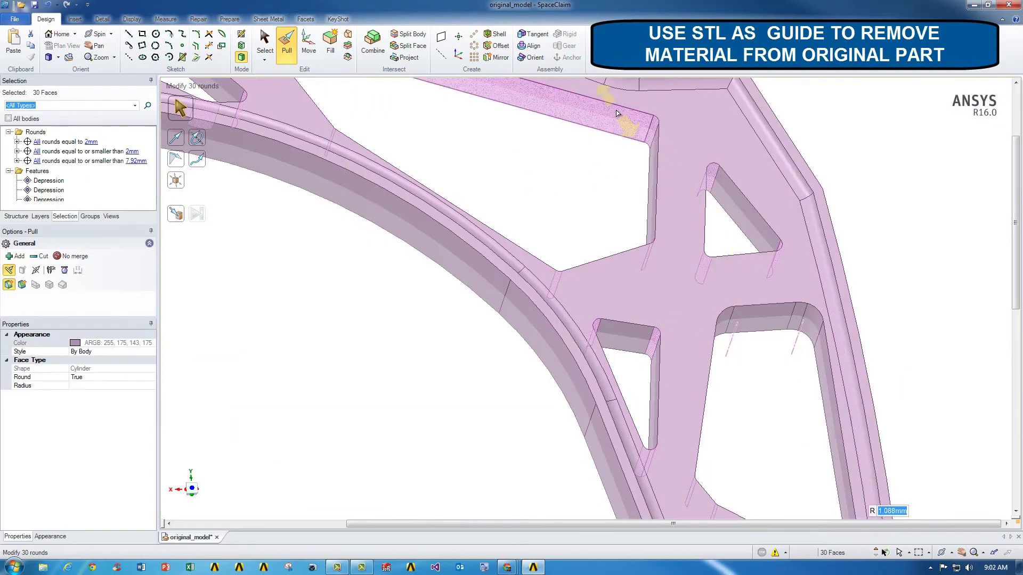
{"action": "type", "text": "3"}
{"action": "key", "text": "Return"}
{"action": "left_click", "coordinate": [571, 214]}
{"action": "scroll", "coordinate": [620, 308], "scroll_direction": "down", "scroll_amount": 8}
{"action": "scroll", "coordinate": [618, 313], "scroll_direction": "up", "scroll_amount": 5}
- Save the finished design under the new file name optimized
{"action": "middle_click_drag", "start_coordinate": [726, 395], "coordinate": [448, 409]}
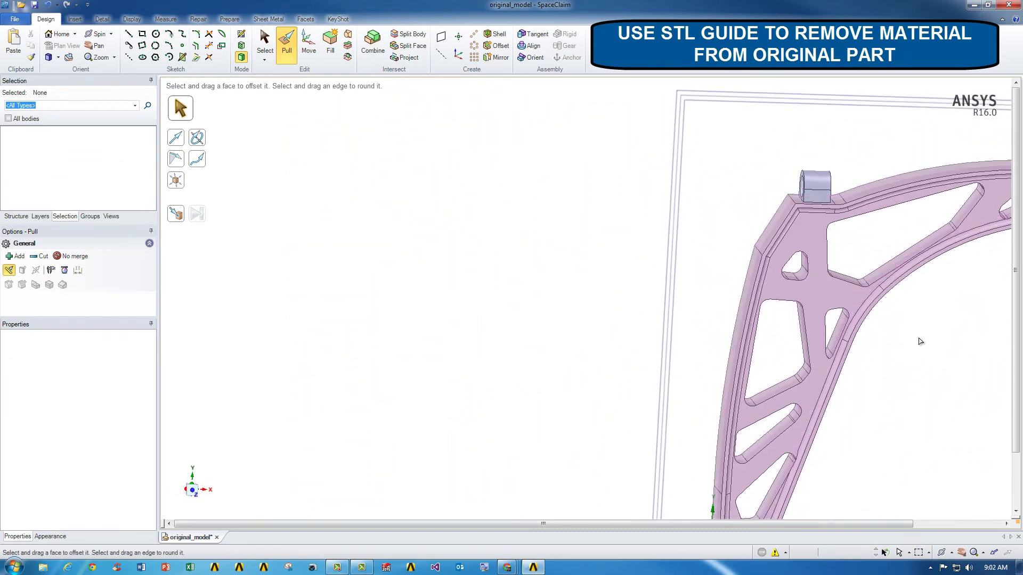
{"action": "middle_click_drag", "start_coordinate": [921, 341], "coordinate": [646, 287], "text": "shift"}
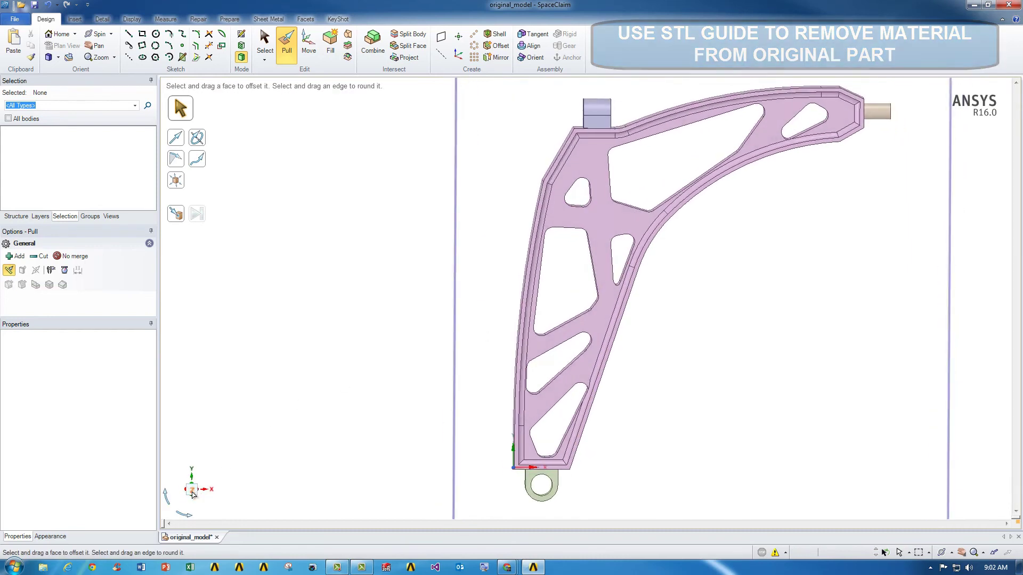
{"action": "left_click", "coordinate": [192, 494]}
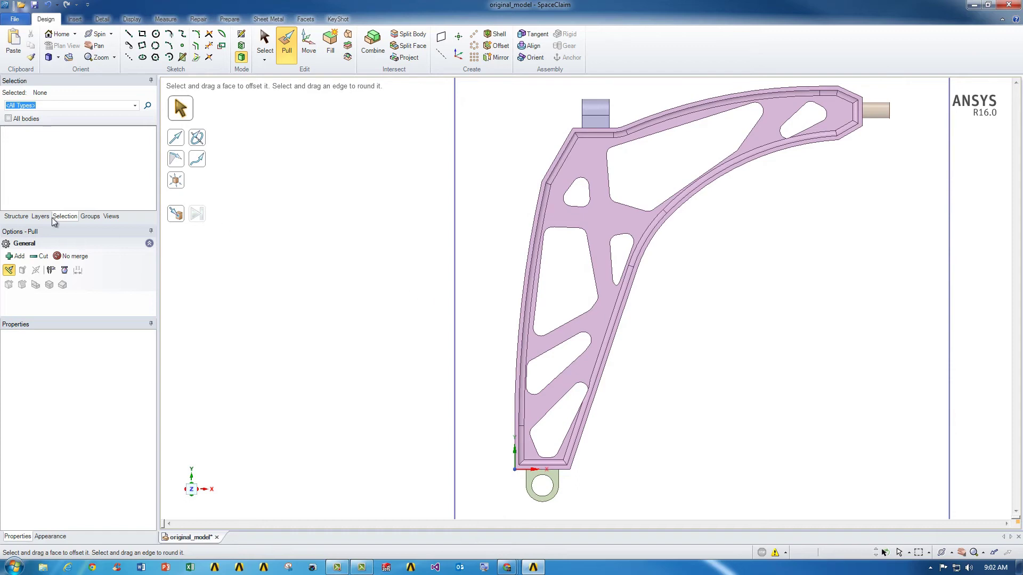
{"action": "left_click", "coordinate": [15, 216]}
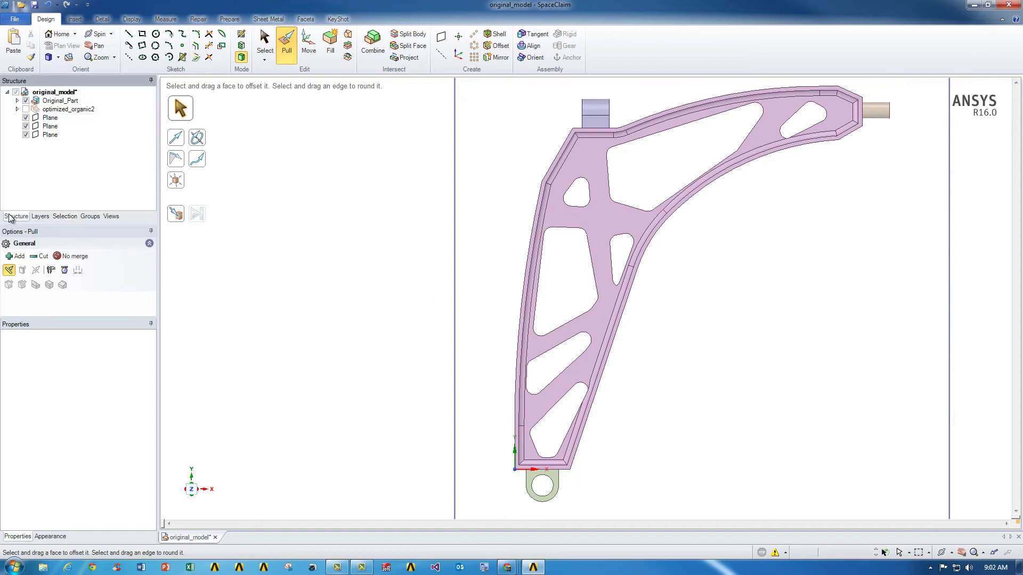
{"action": "left_click", "coordinate": [16, 20]}
{"action": "left_click", "coordinate": [37, 114]}
{"action": "key", "text": "ctrl+shift+s"}
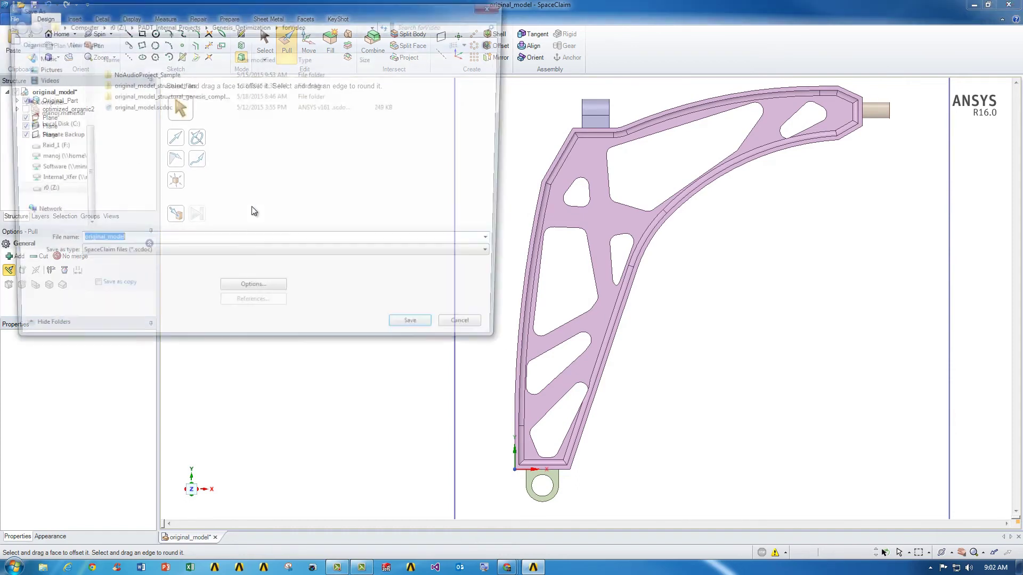
{"action": "type", "text": "optimized"}
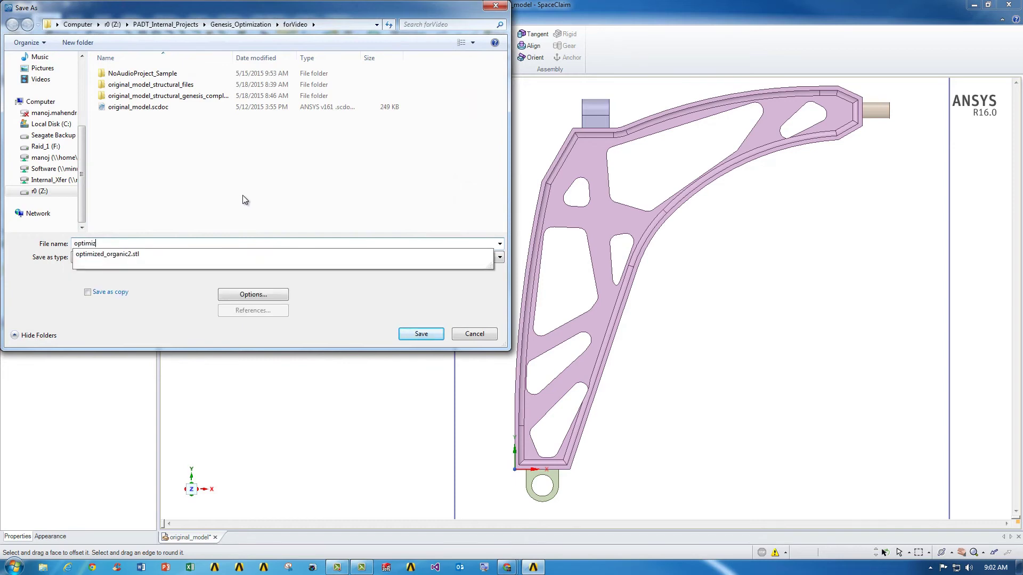
{"action": "key", "text": "Return"}
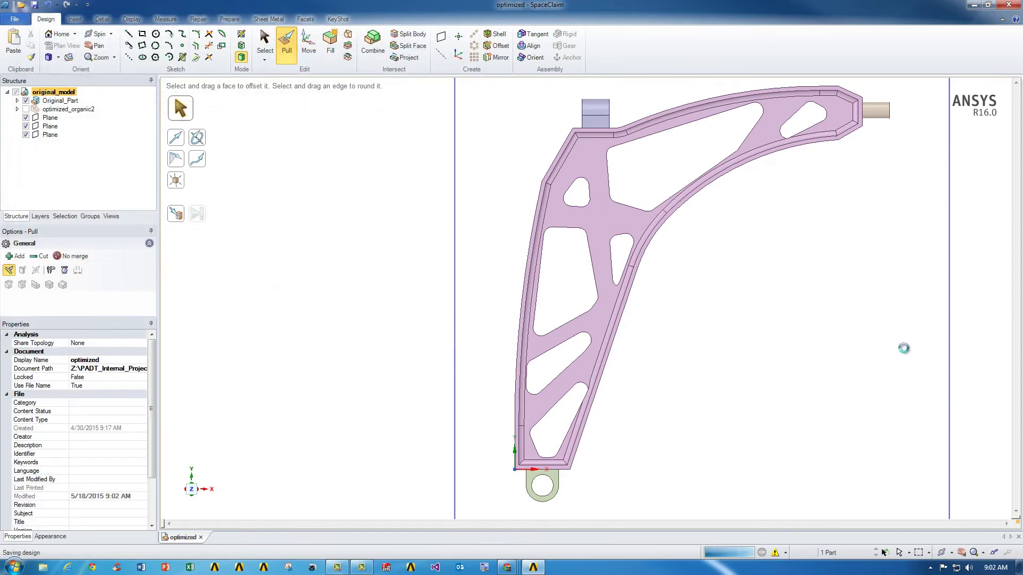
- Insert the SpaceClaim file original_model.scdoc into the current design for comparison
{"action": "left_click", "coordinate": [390, 242]}
{"action": "scroll", "coordinate": [457, 243], "scroll_direction": "down", "scroll_amount": 5}
{"action": "scroll", "coordinate": [743, 244], "scroll_direction": "up", "scroll_amount": 1}
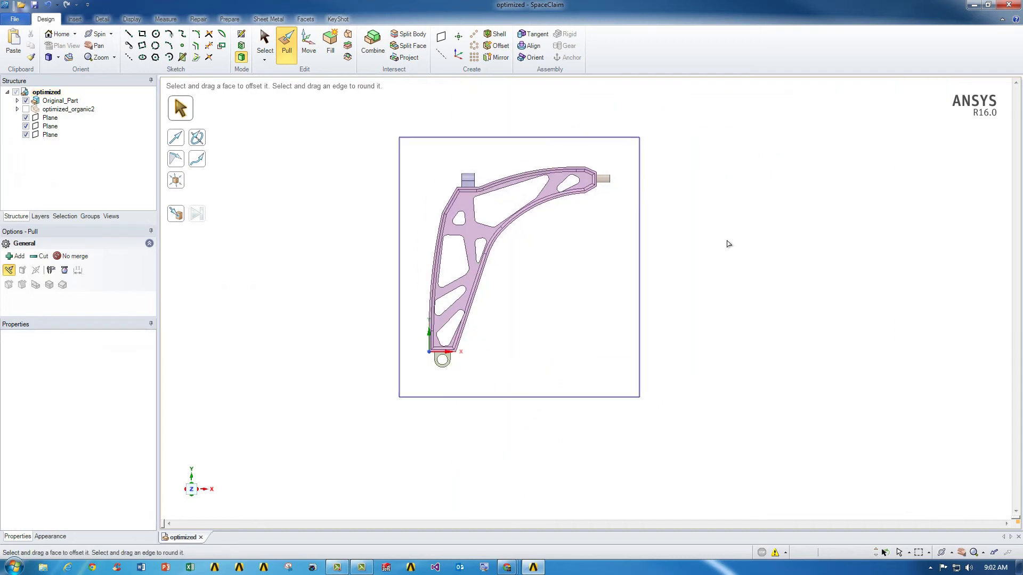
{"action": "scroll", "coordinate": [351, 203], "scroll_direction": "up", "scroll_amount": 2}
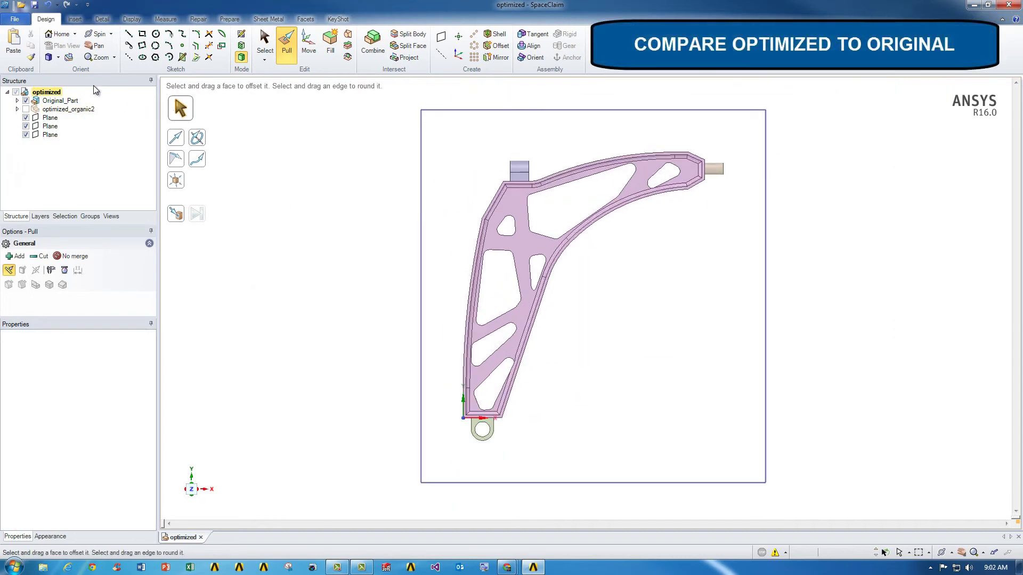
{"action": "left_click", "coordinate": [75, 19]}
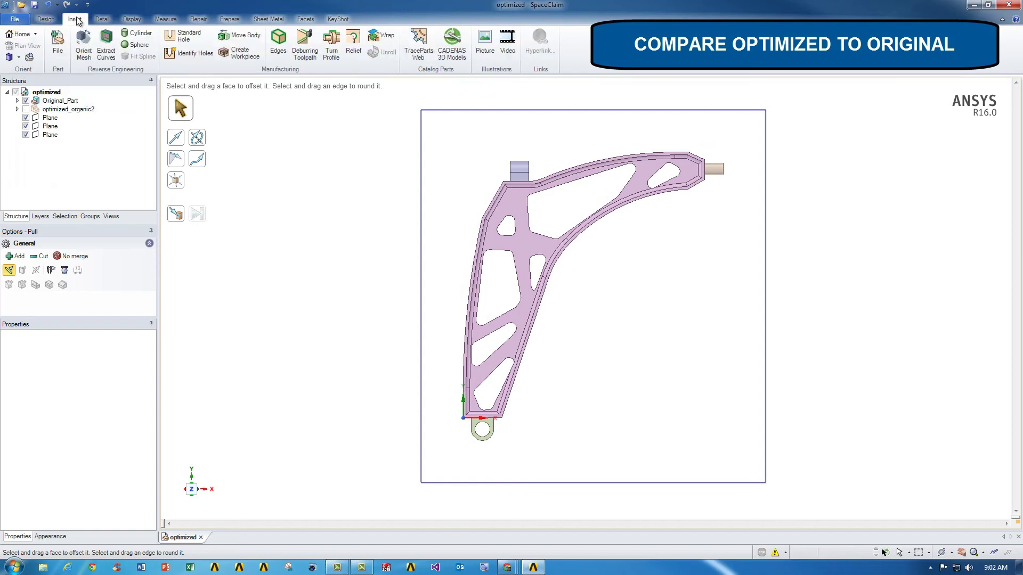
{"action": "left_click", "coordinate": [59, 43]}
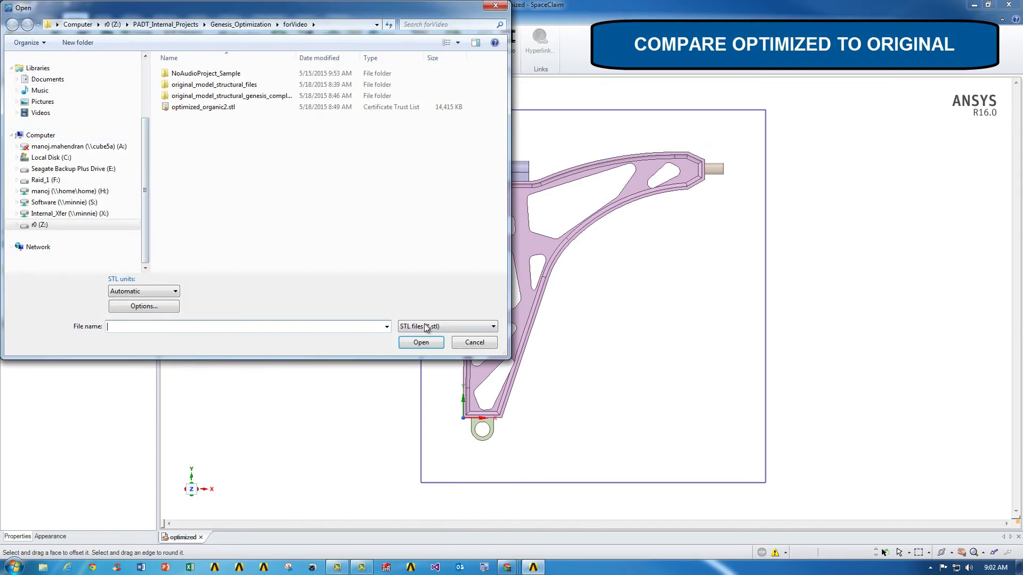
{"action": "left_click", "coordinate": [426, 327]}
{"action": "left_click", "coordinate": [426, 337]}
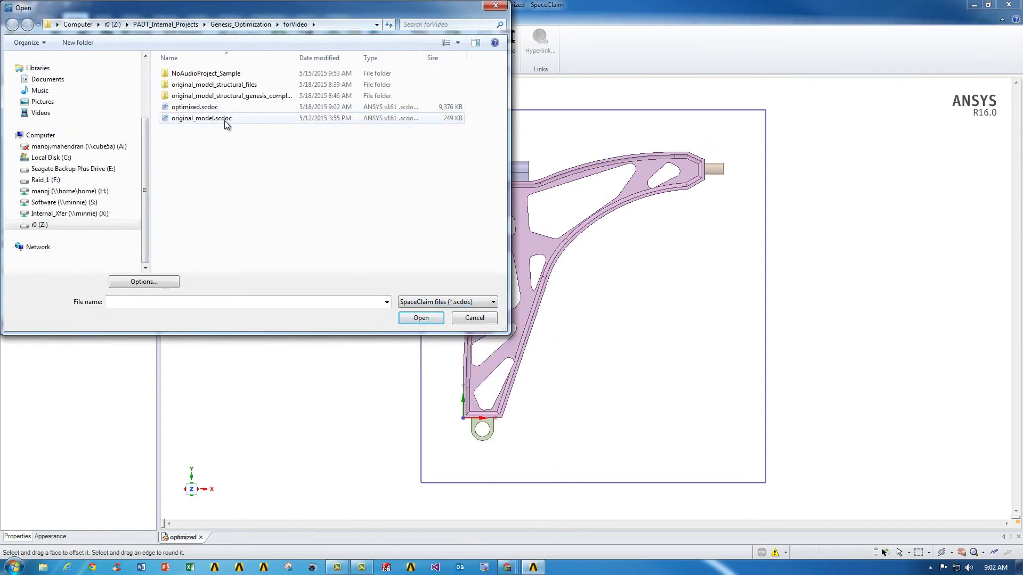
{"action": "double_click", "coordinate": [225, 118]}
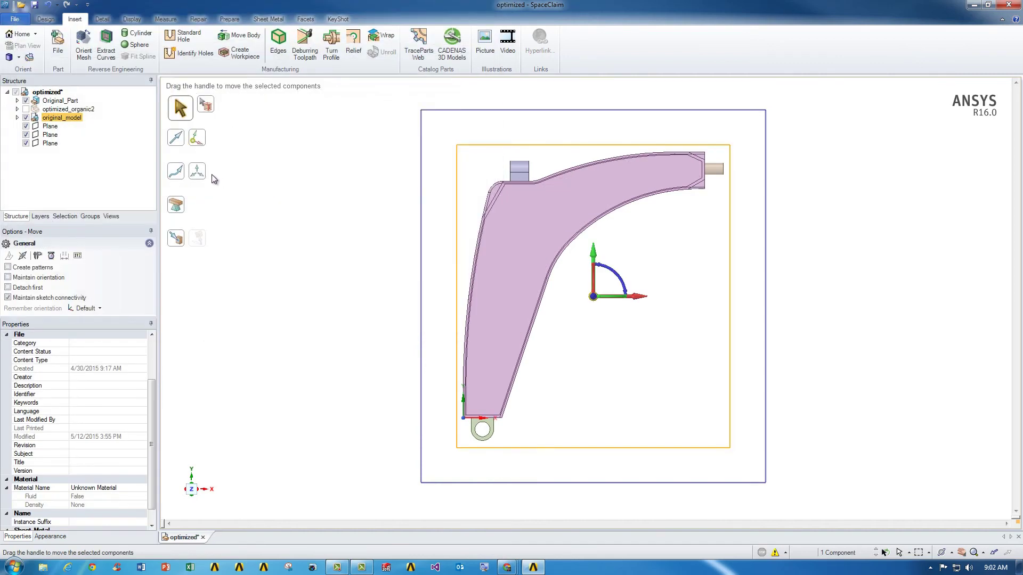
- Measure the mass properties of the original arm body in the inserted original_model component
{"action": "left_click", "coordinate": [163, 20]}
{"action": "left_click", "coordinate": [122, 37]}
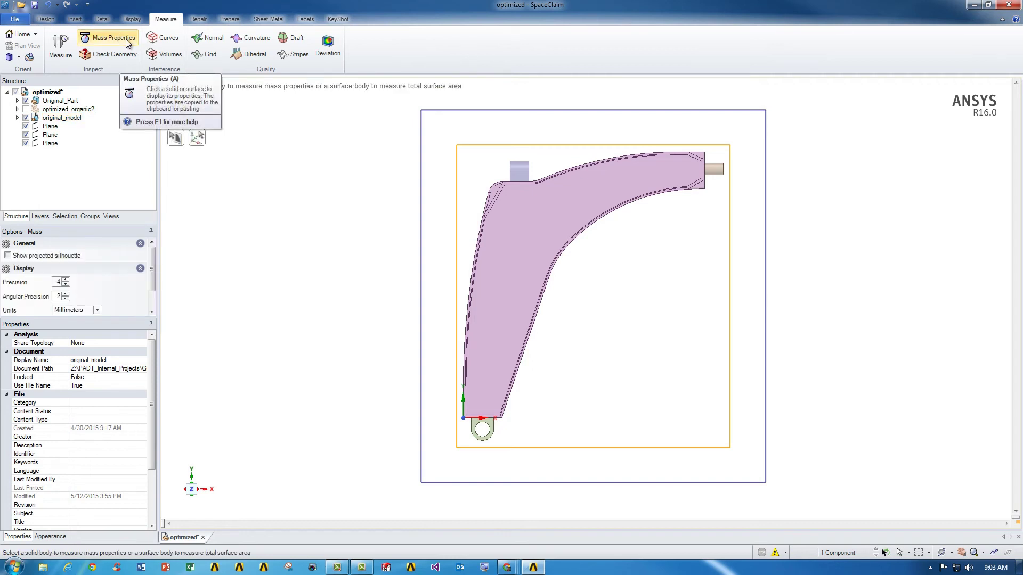
{"action": "left_click", "coordinate": [63, 118]}
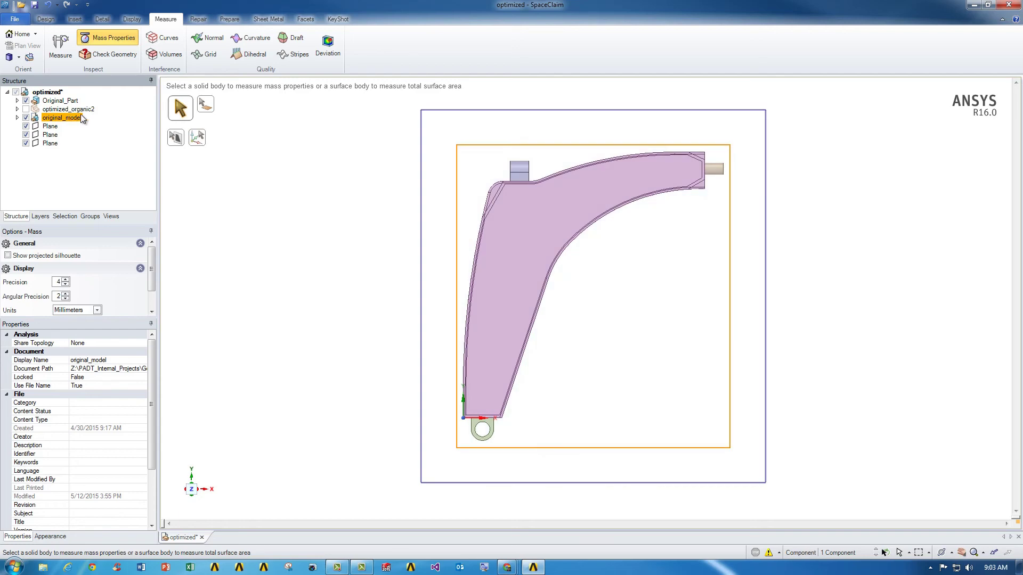
{"action": "left_click", "coordinate": [495, 197]}
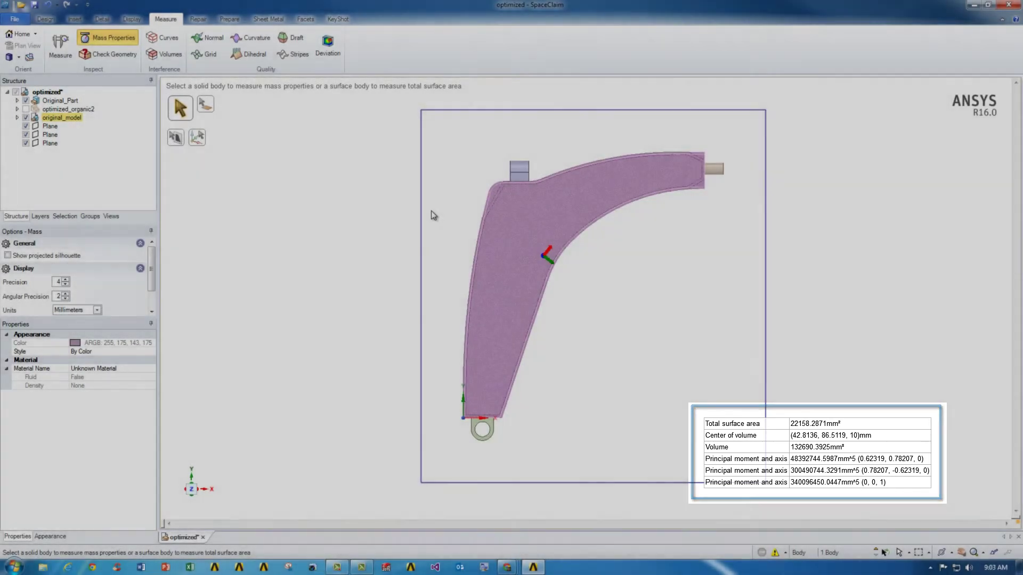
- Hide the original_model component and measure the mass properties of the optimized arm body
{"action": "left_click", "coordinate": [393, 221]}
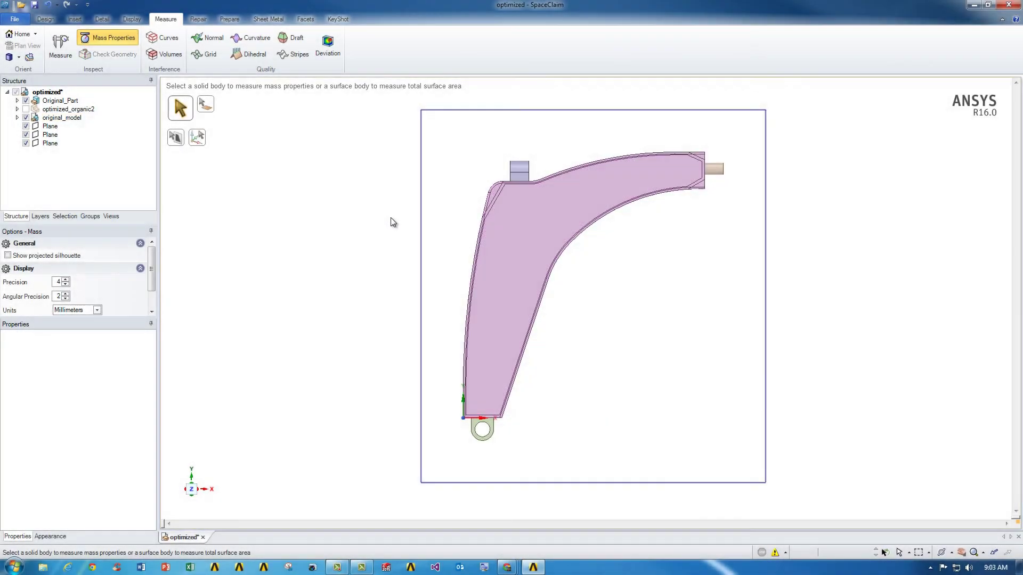
{"action": "left_click", "coordinate": [26, 117]}
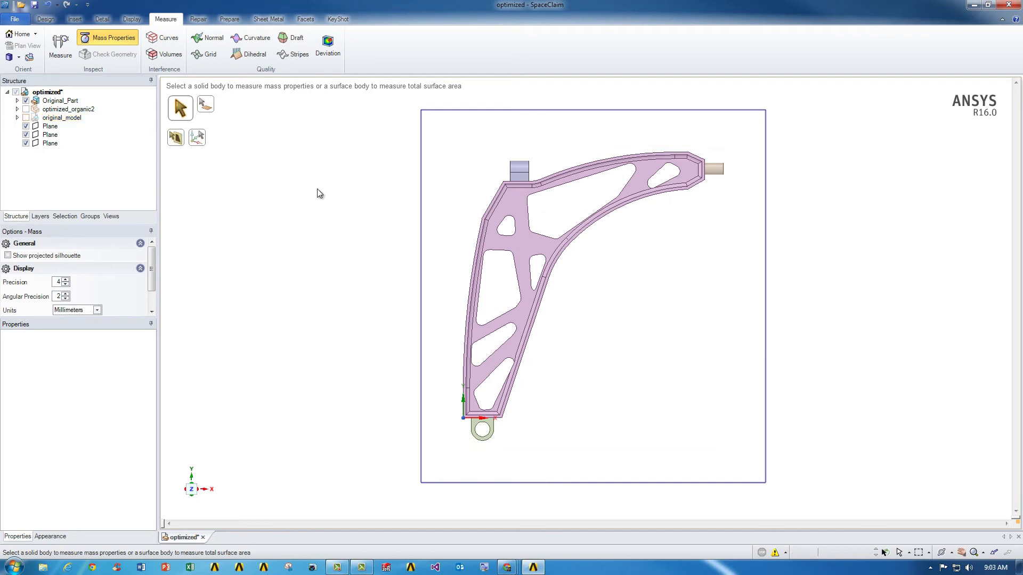
{"action": "left_click", "coordinate": [519, 218]}
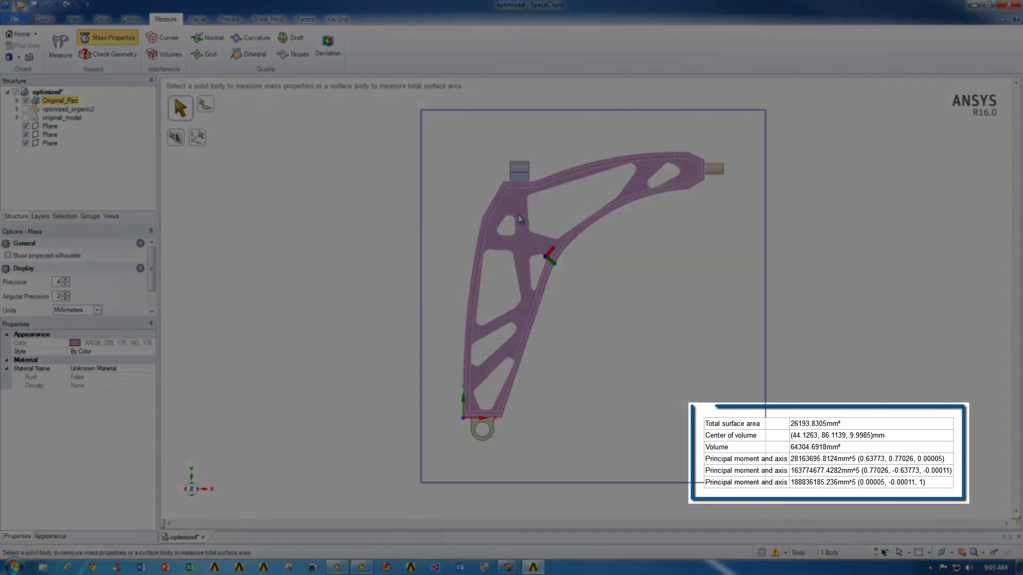